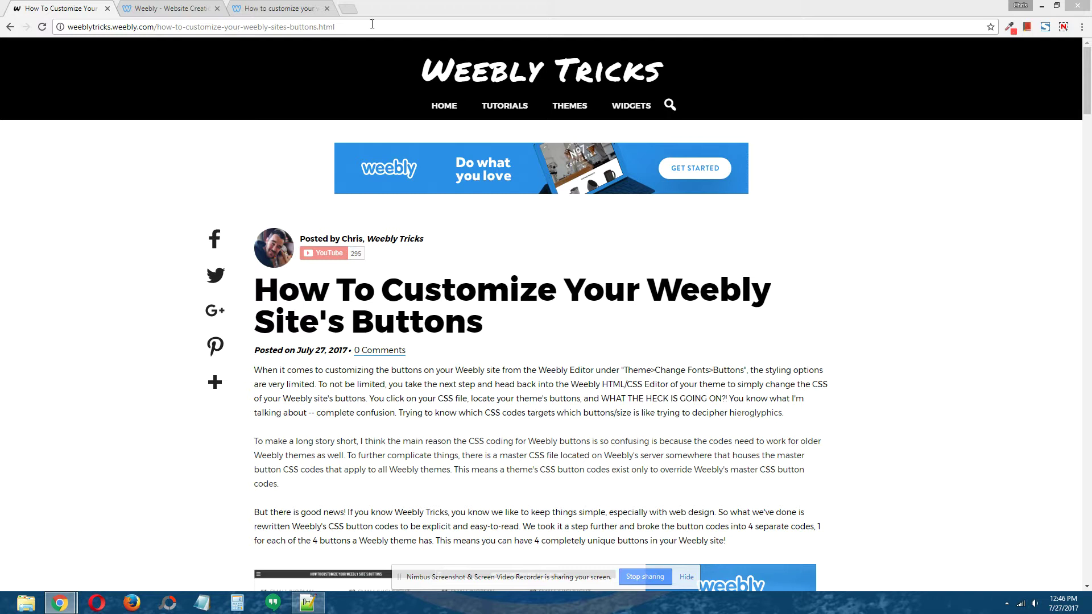
Switch from the Weebly Tricks article to the Weebly editor showing the four sample buttons
key(ctrl+Tab)
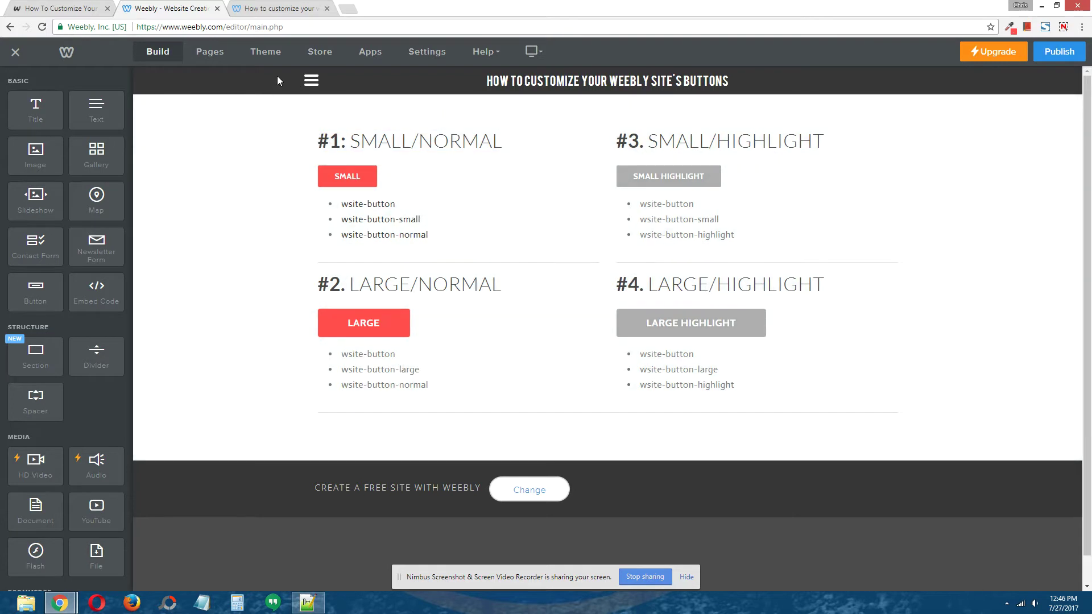
Bring up Theme > Change Fonts > Buttons to review the button font options
click(262, 56)
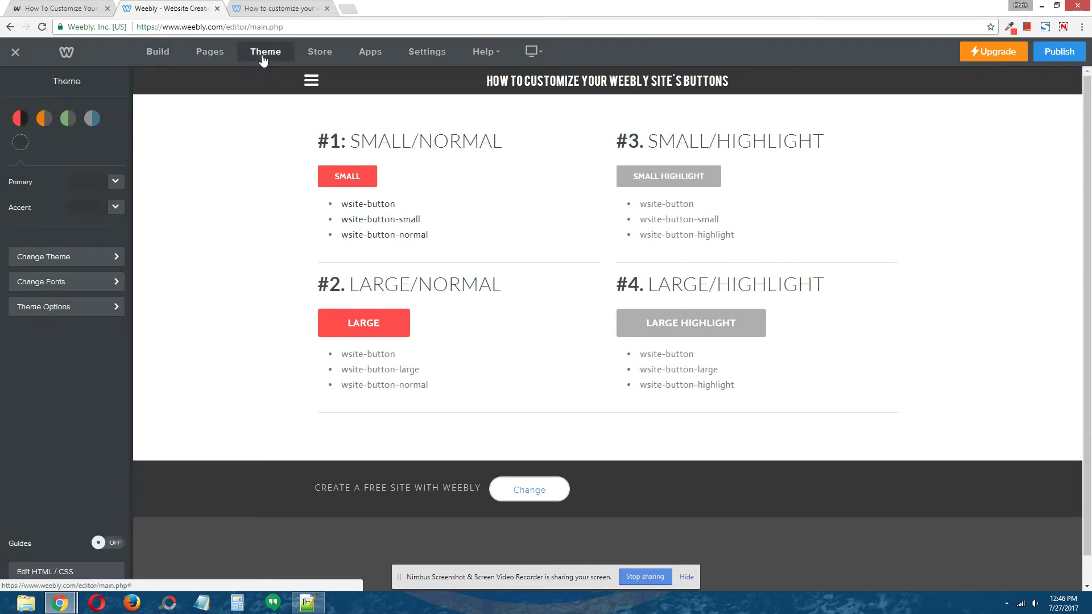
click(80, 288)
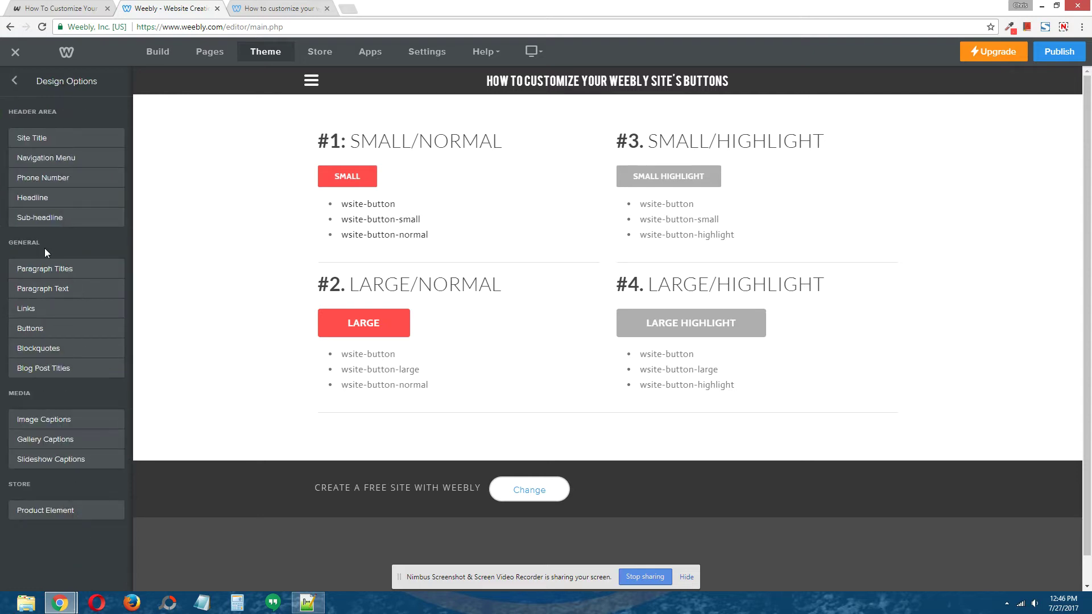
click(37, 328)
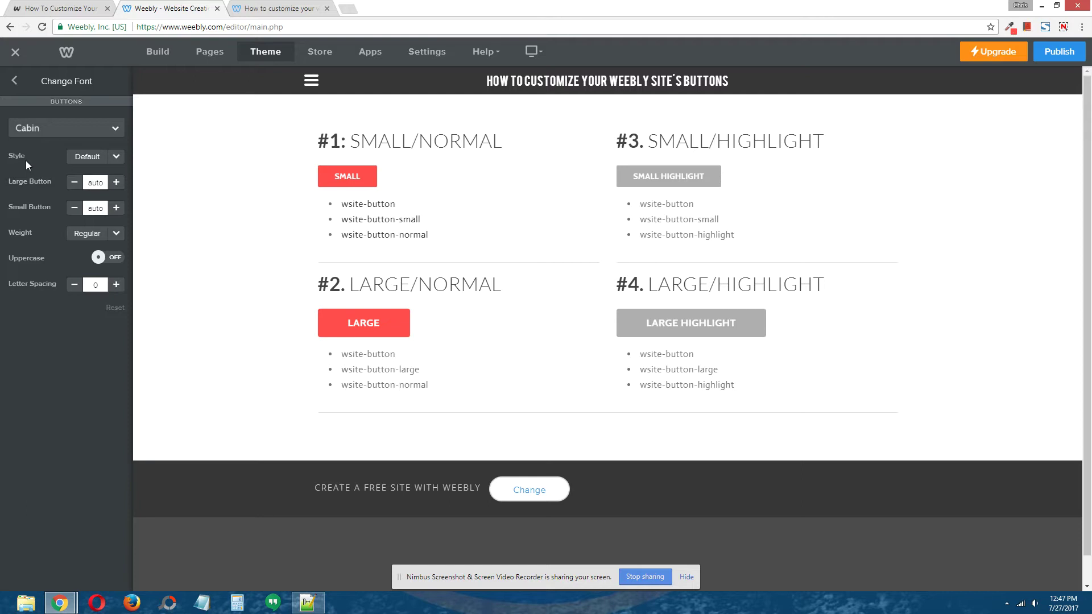
Return to the main theme settings and open the theme's HTML / CSS code
click(14, 80)
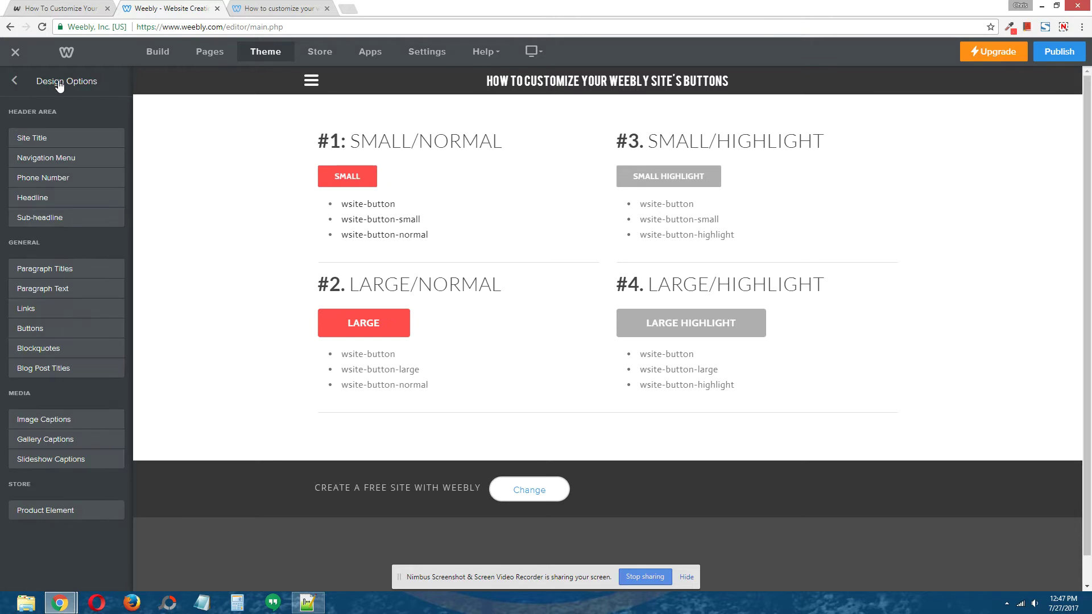
click(15, 80)
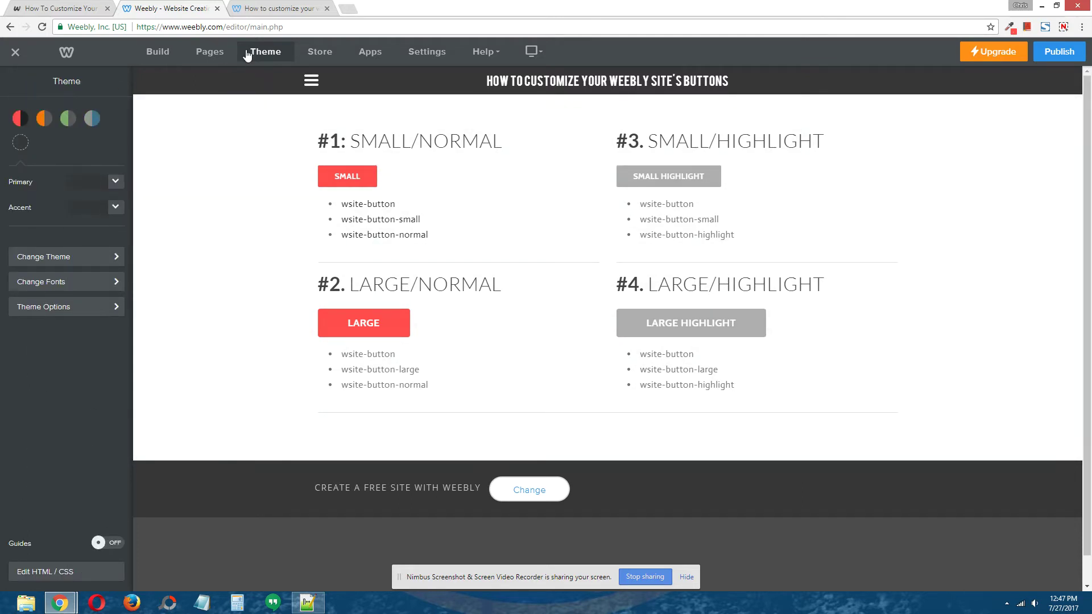
click(73, 572)
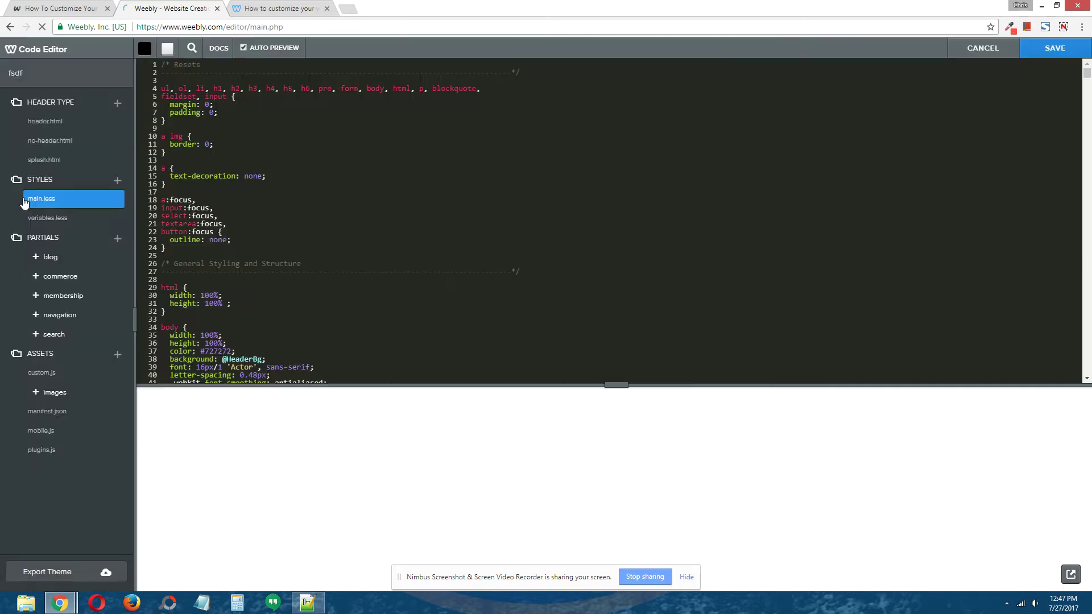
click(192, 50)
text(buttons)
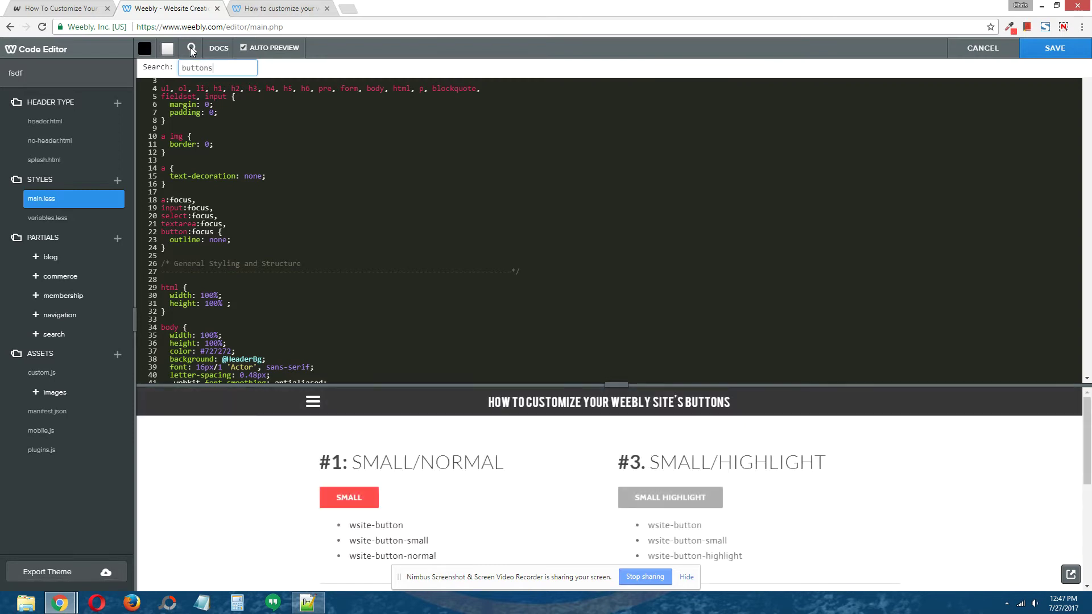
key(Return)
click(533, 189)
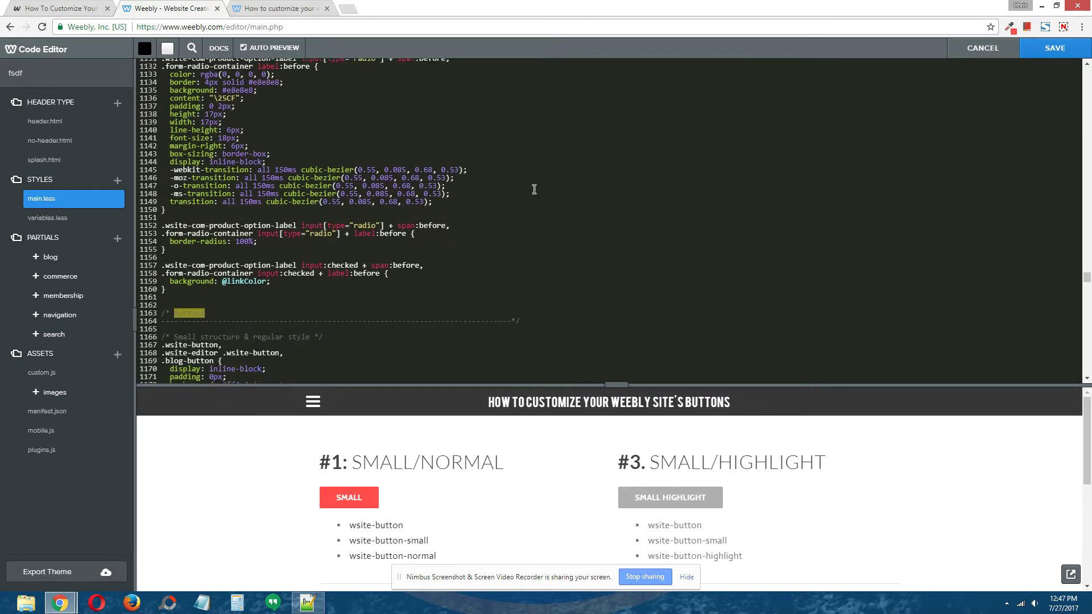
scroll(534, 189, down, 4)
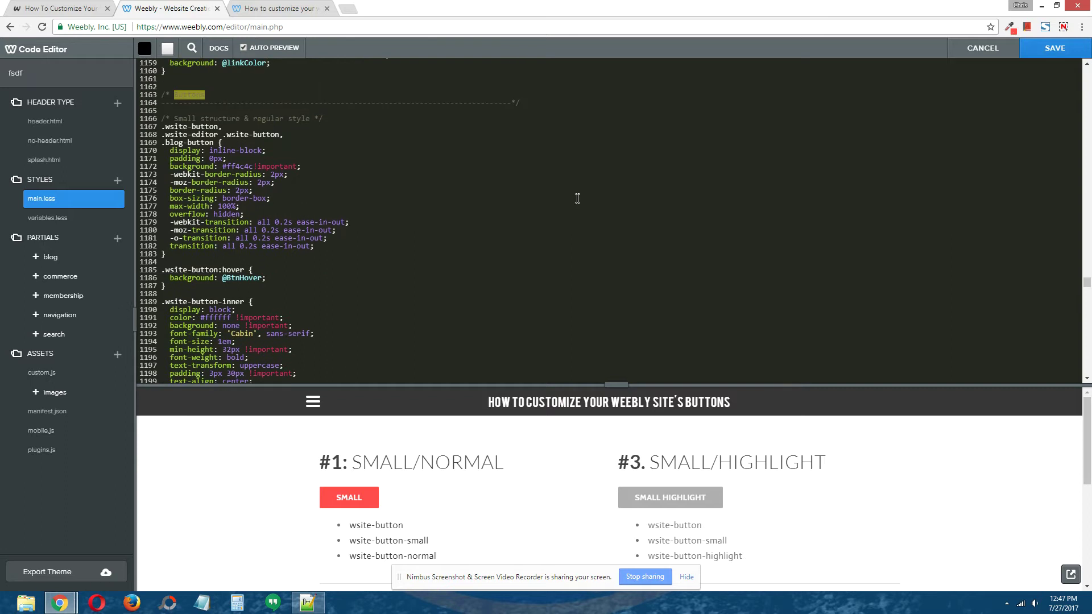
scroll(500, 190, down, 4)
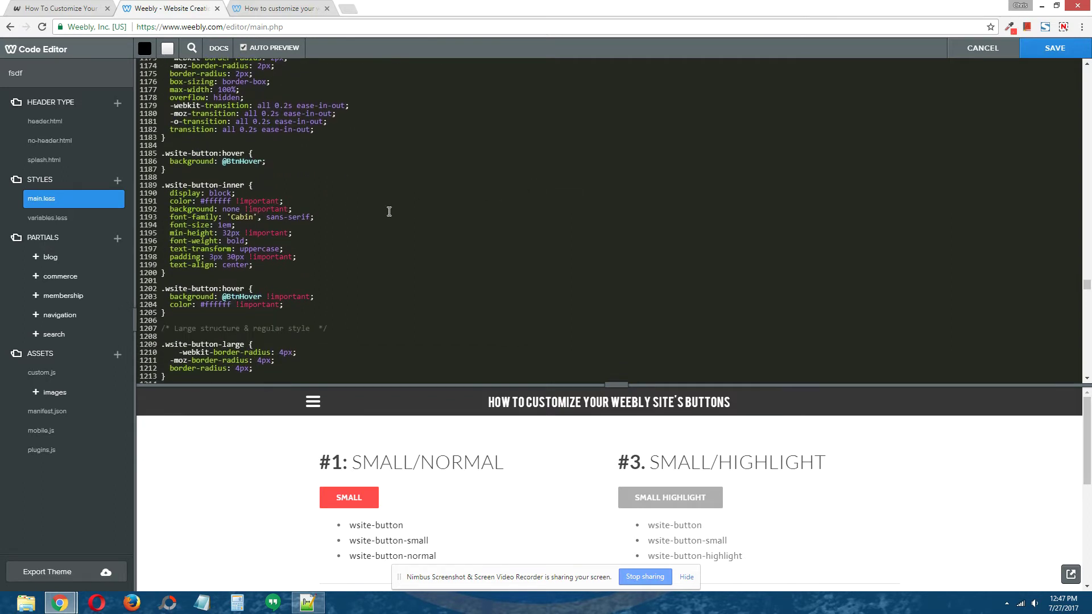
scroll(367, 231, up, 7)
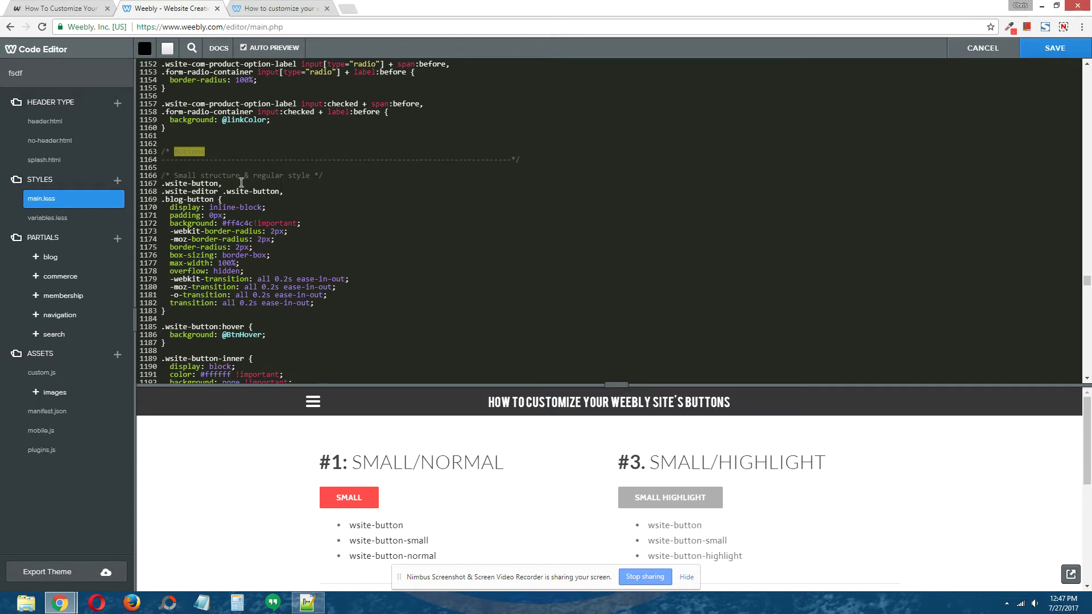
scroll(298, 186, down, 2)
scroll(297, 185, down, 2)
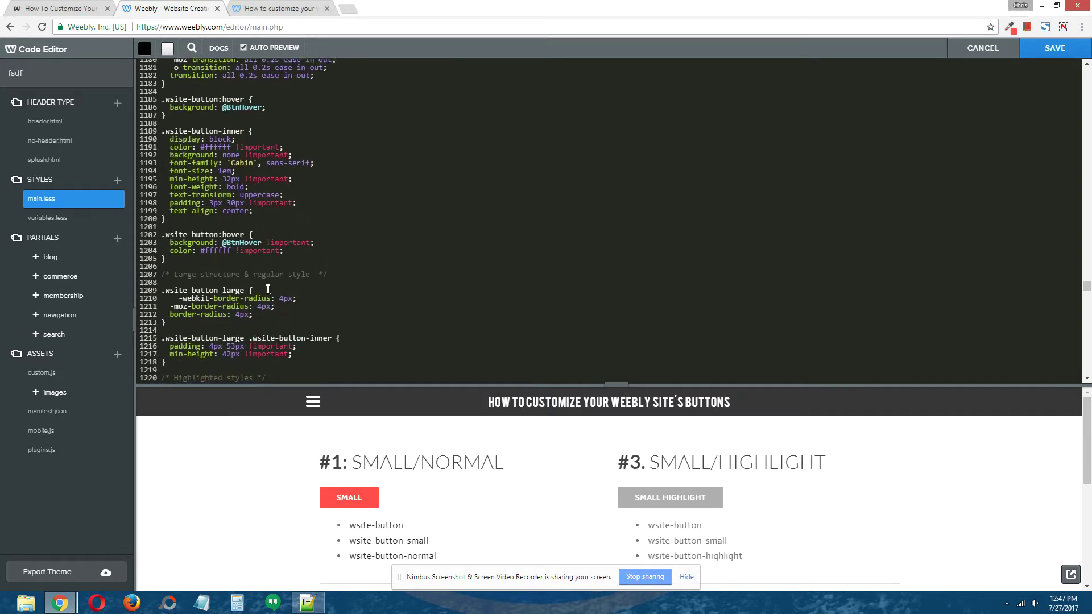
scroll(308, 292, down, 2)
scroll(308, 292, down, 1)
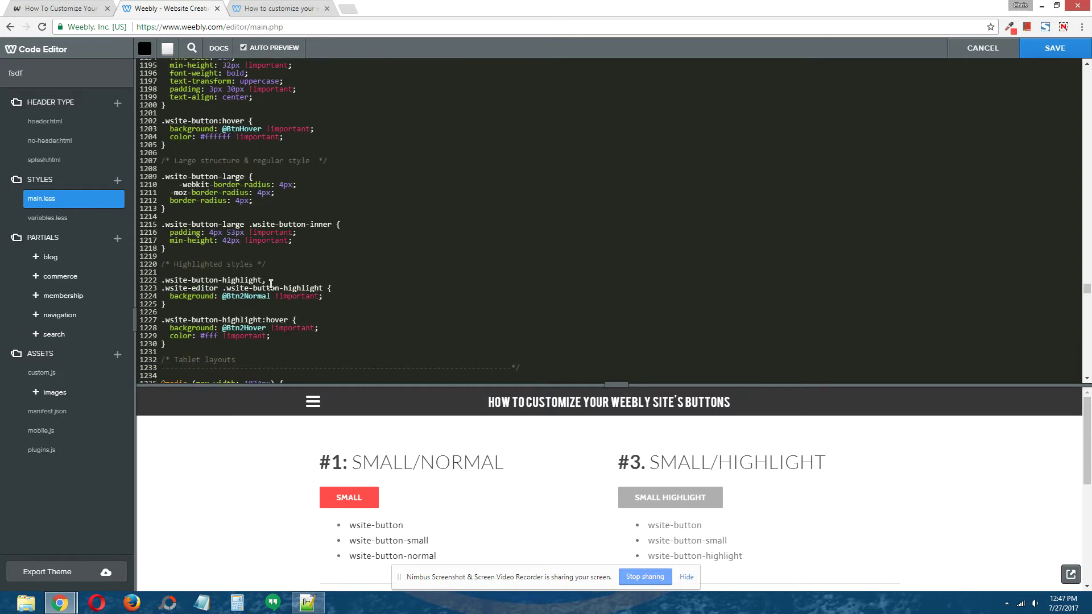
scroll(330, 267, up, 1)
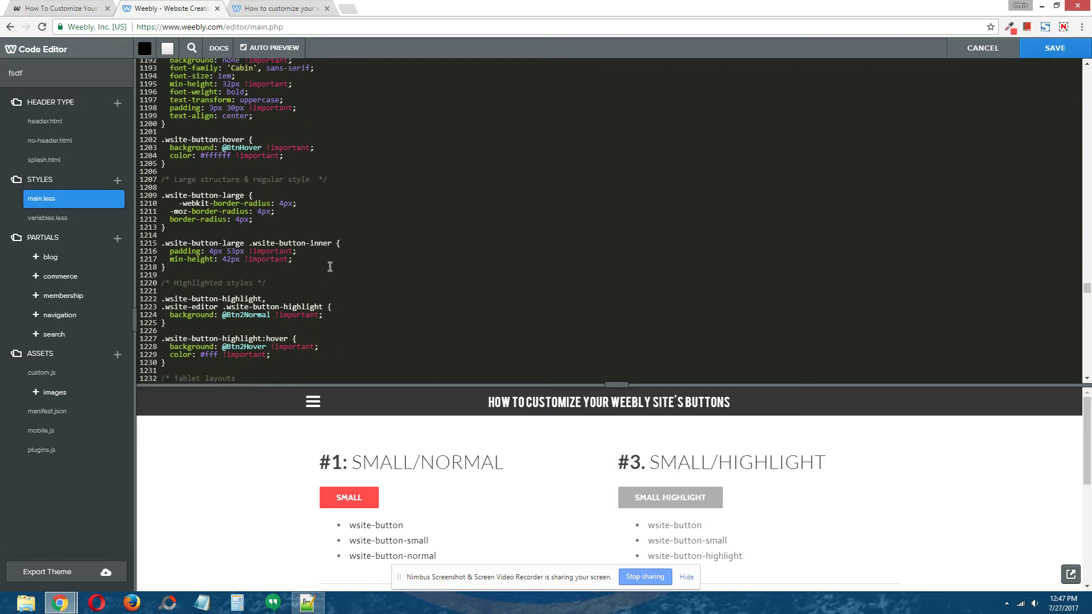
scroll(330, 267, up, 2)
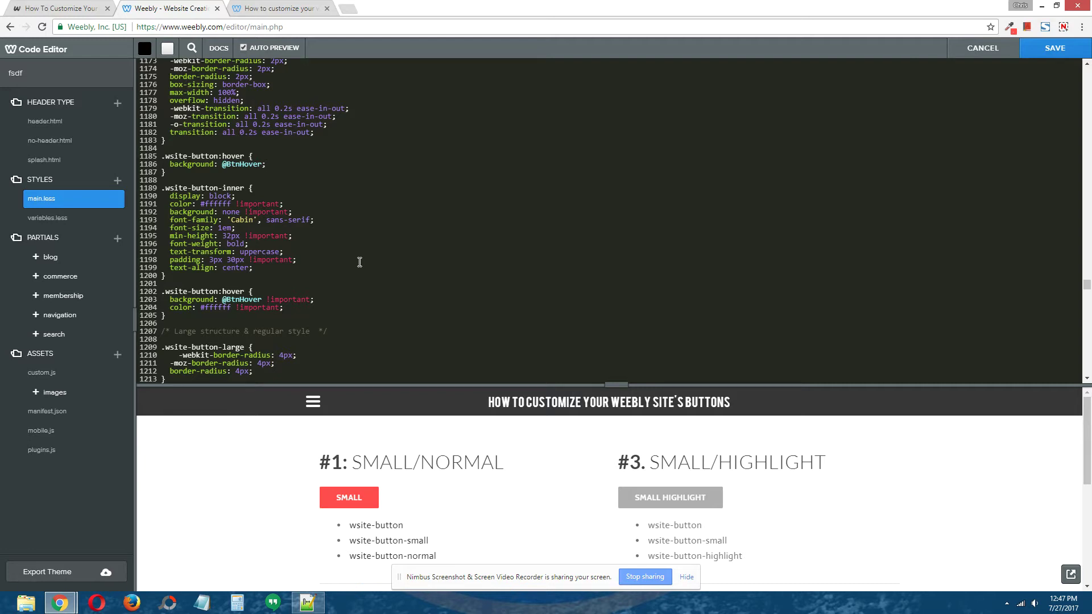
Cancel the Code Editor without saving, returning to the Theme panel
click(983, 50)
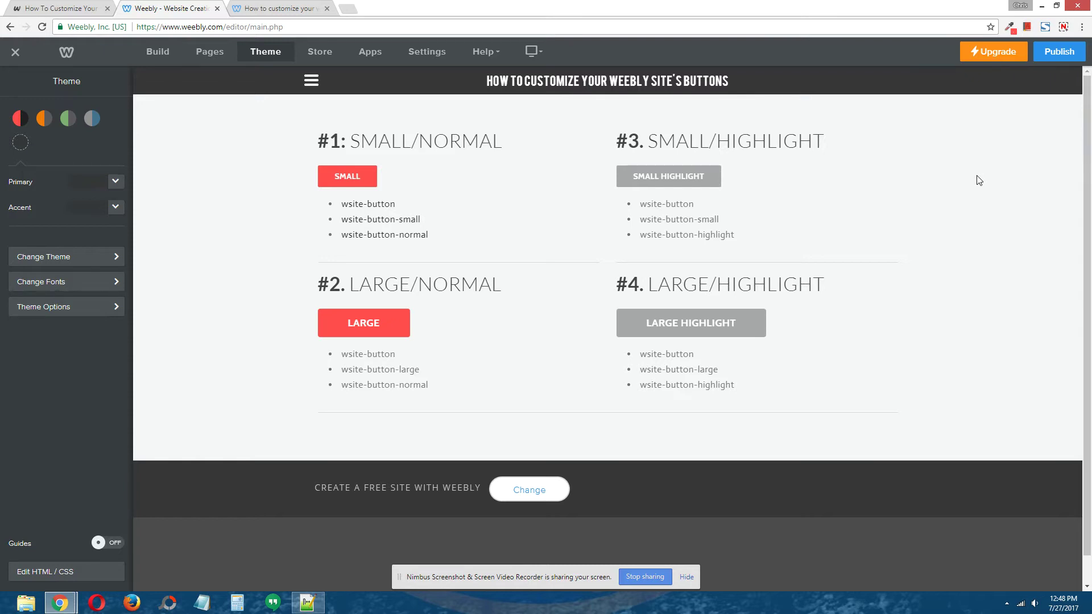
key(ctrl+Tab)
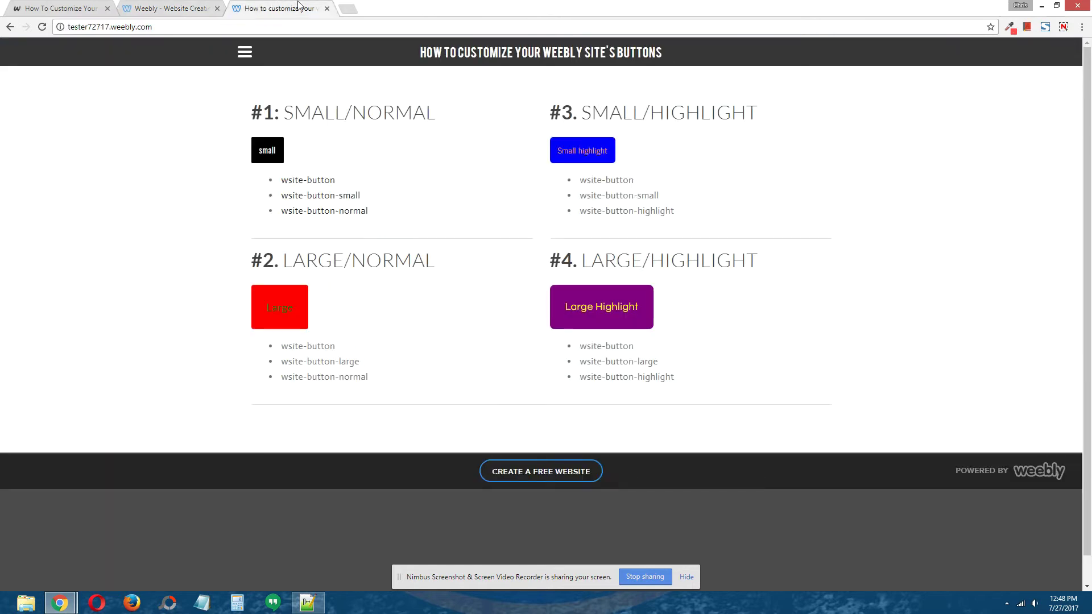
click(201, 5)
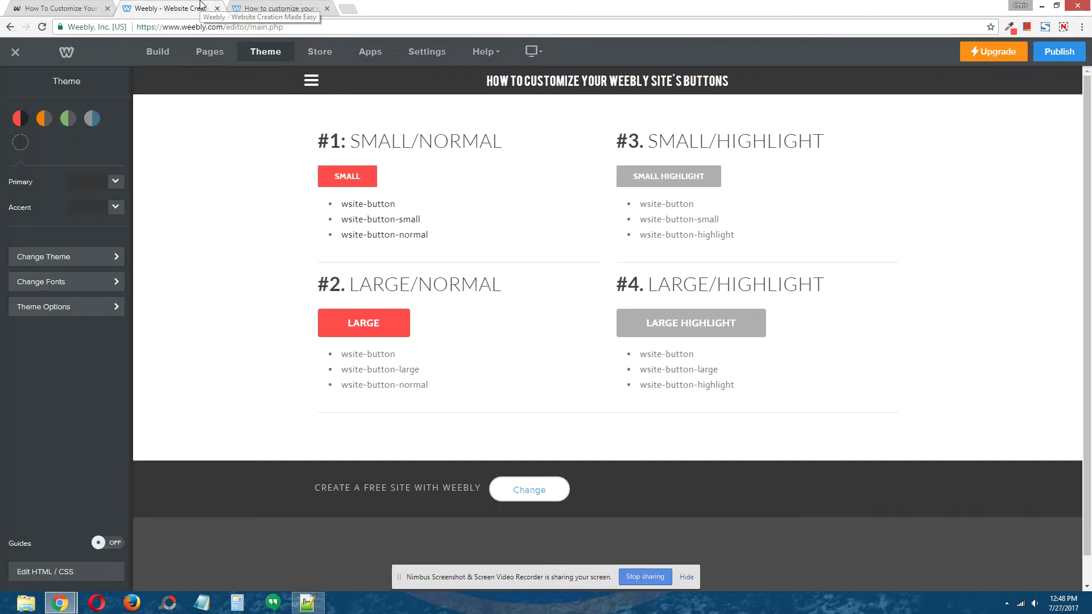
click(278, 7)
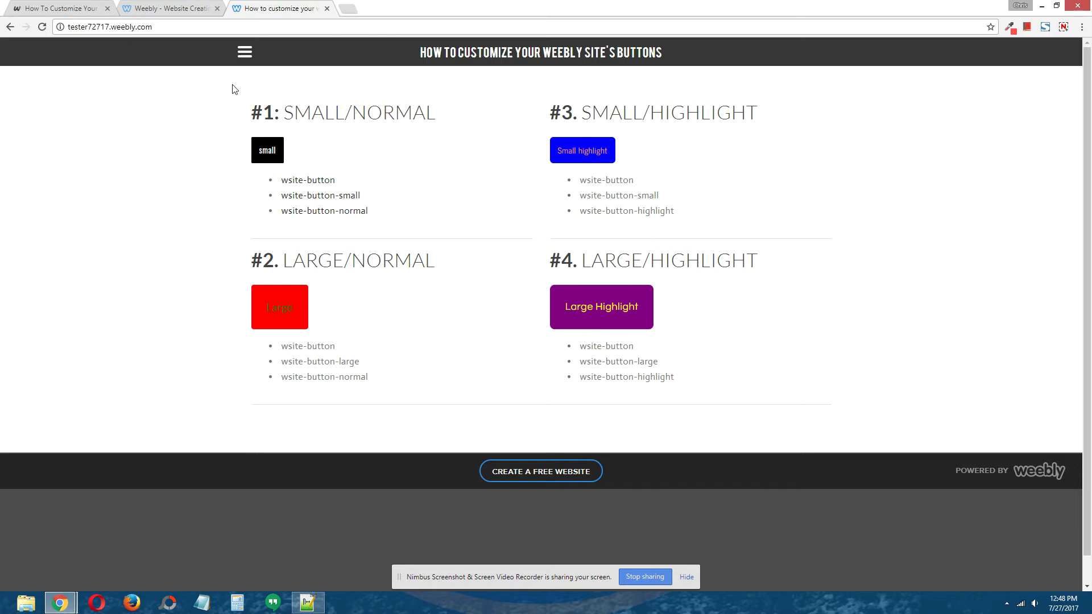
click(199, 7)
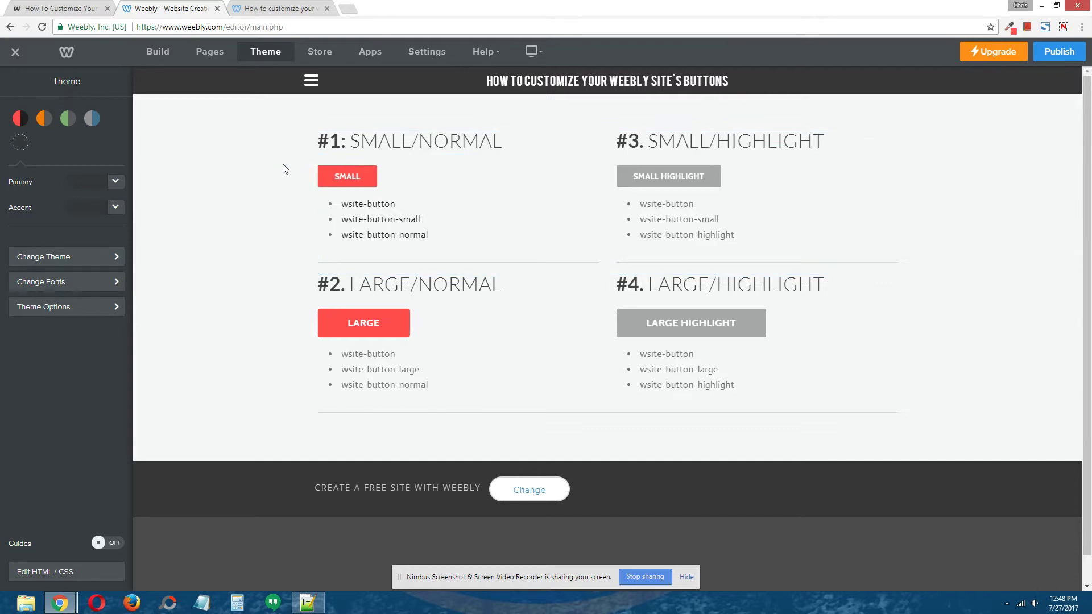
click(80, 5)
Following tutorial Step 1, reset the Buttons font settings under Change Fonts
scroll(965, 288, down, 2)
scroll(965, 289, down, 8)
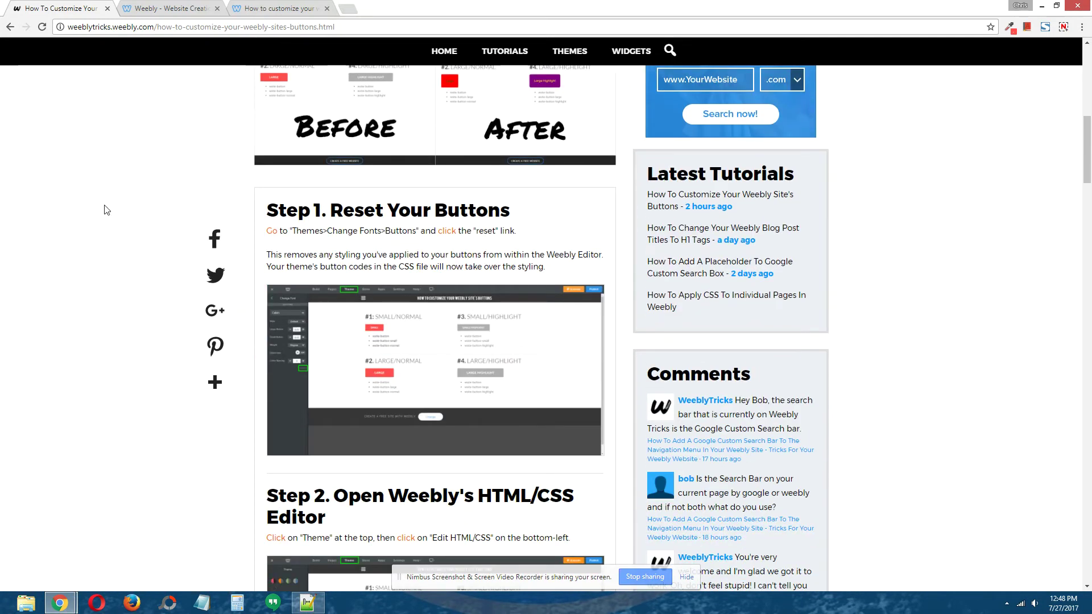
click(171, 4)
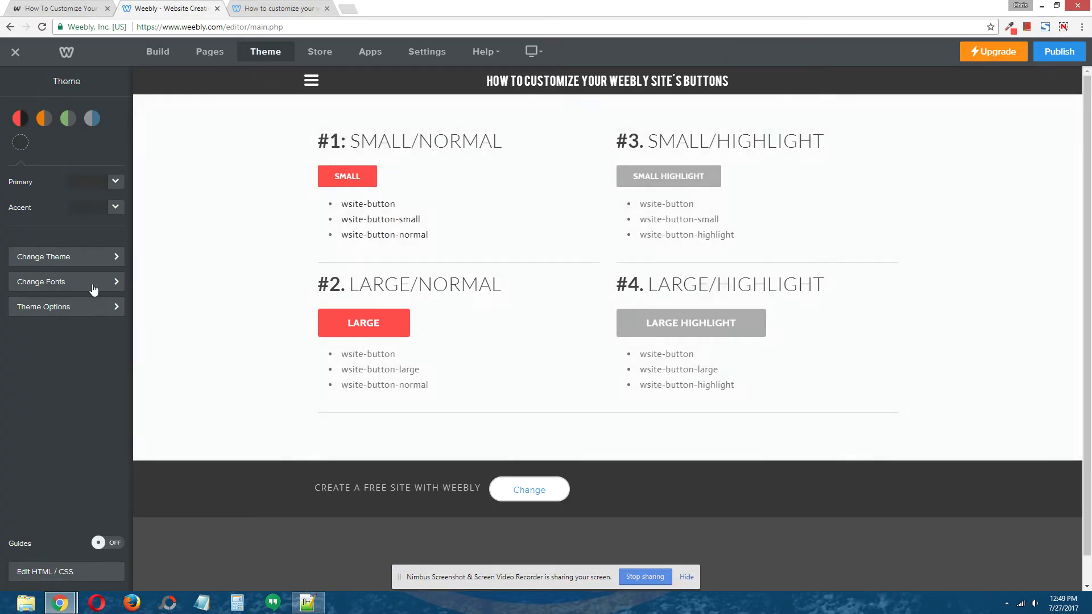
click(74, 287)
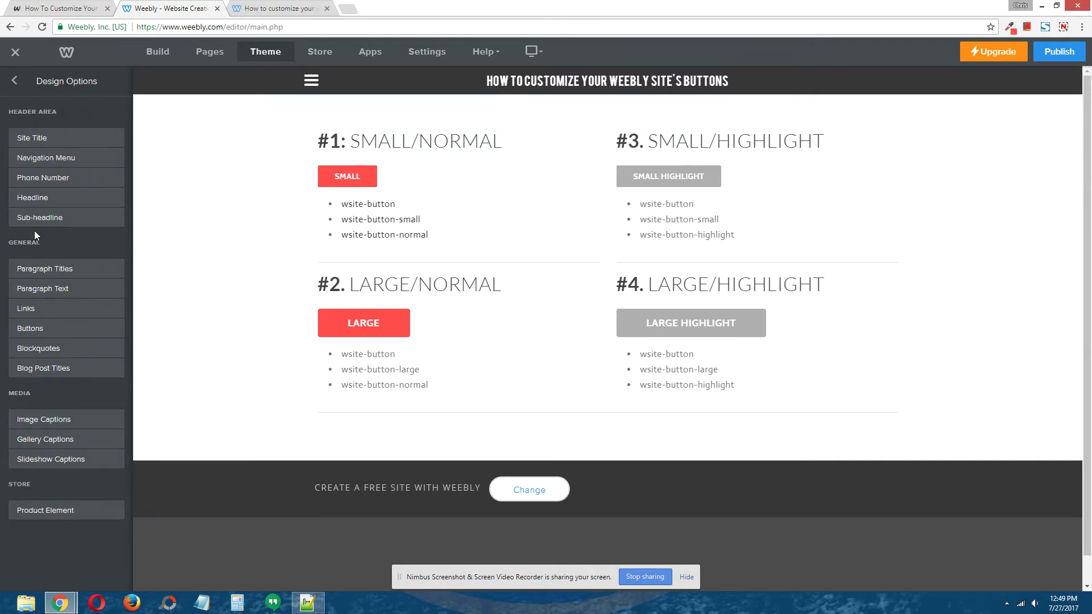
click(45, 327)
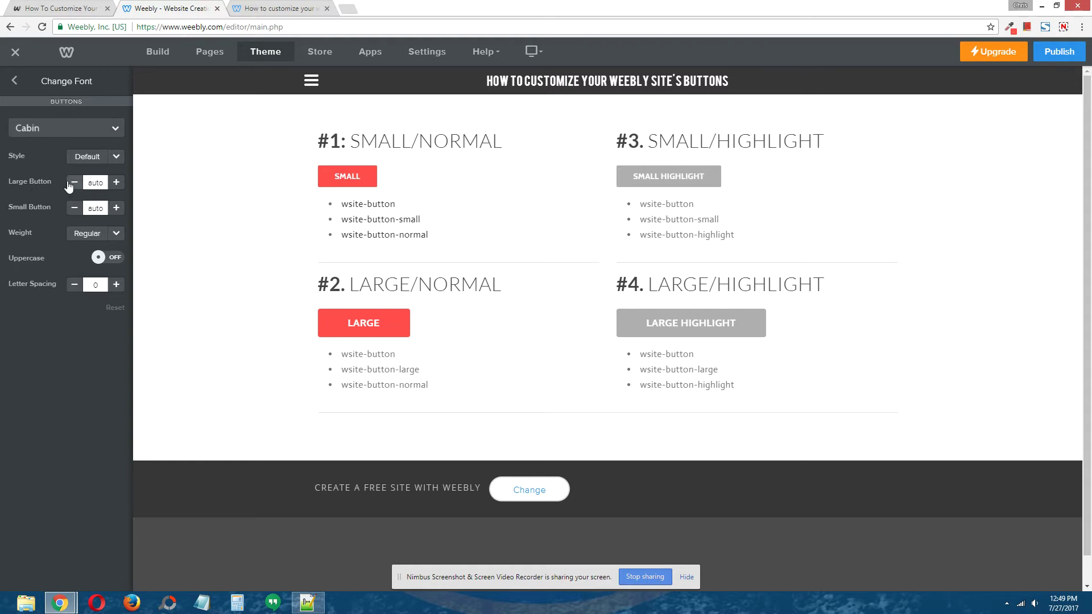
double_click(114, 310)
click(85, 8)
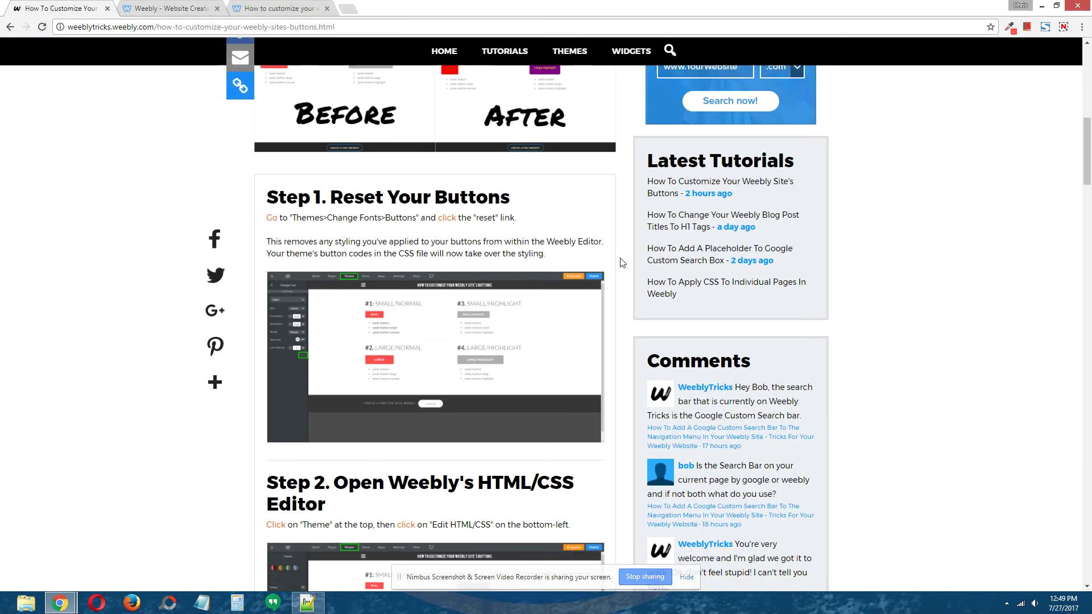
Back out of the button font panel and open the theme's Edit HTML / CSS code
scroll(622, 263, down, 5)
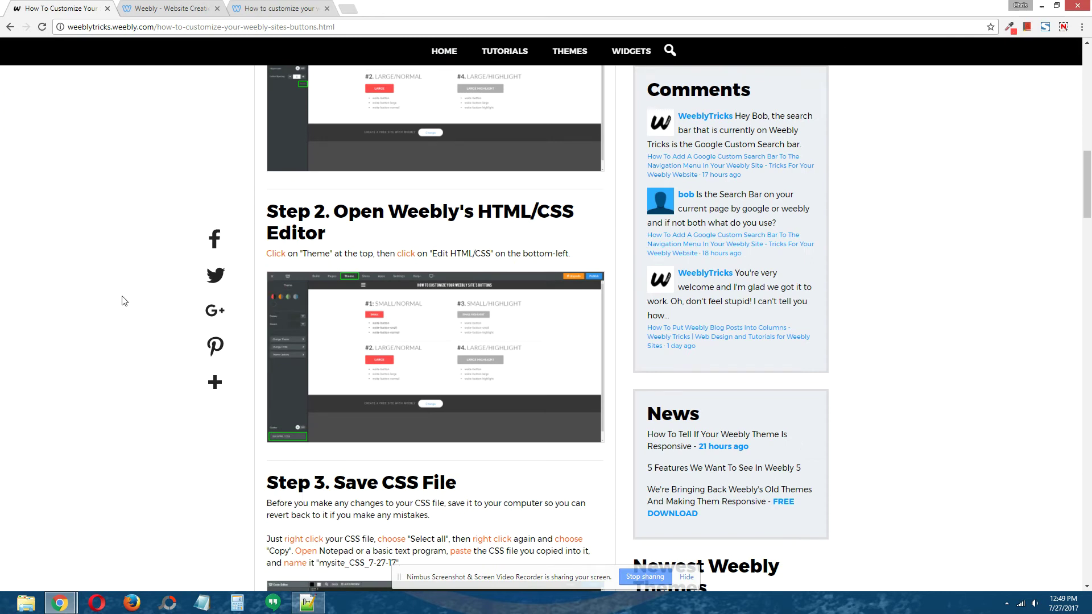
click(198, 8)
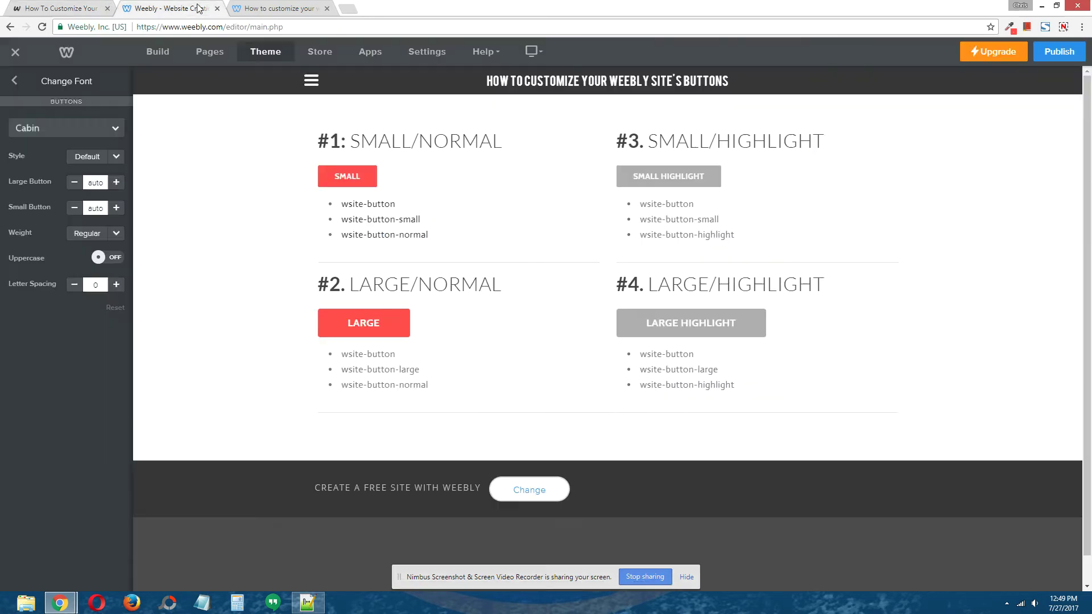
click(15, 82)
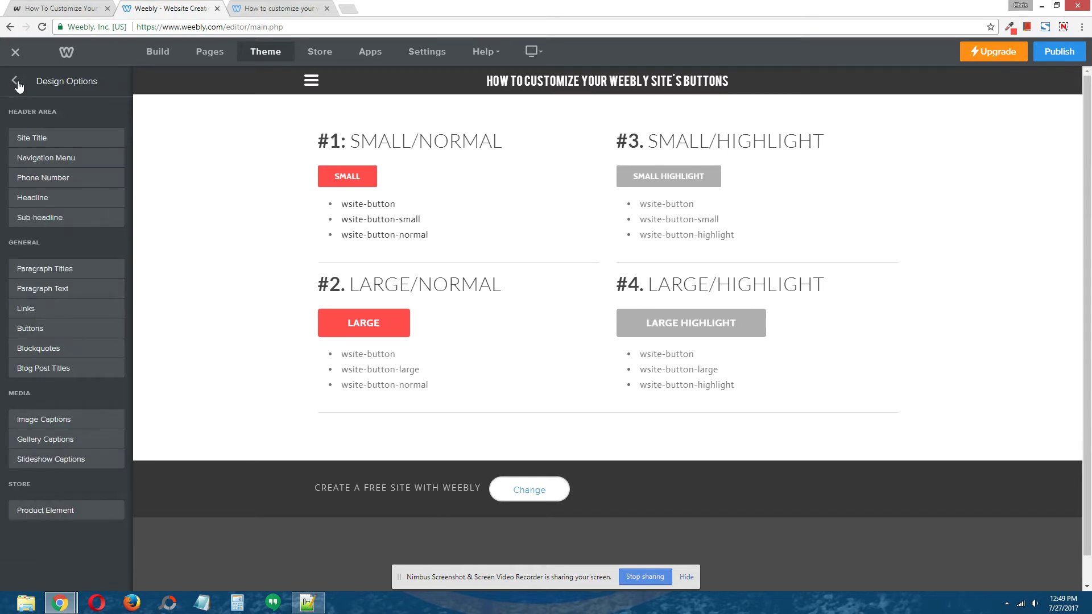
click(16, 82)
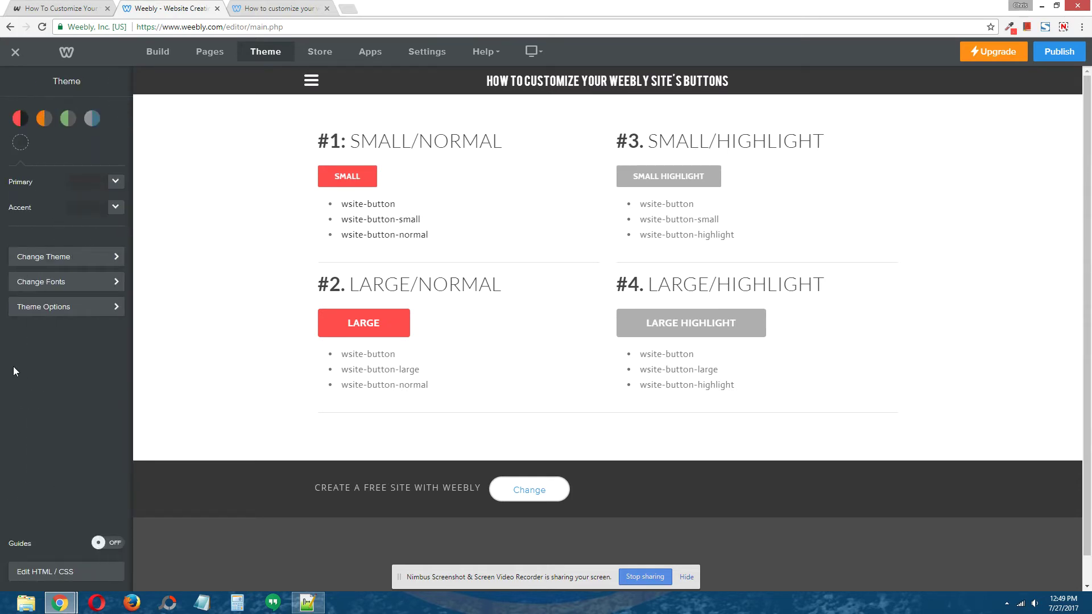
click(94, 572)
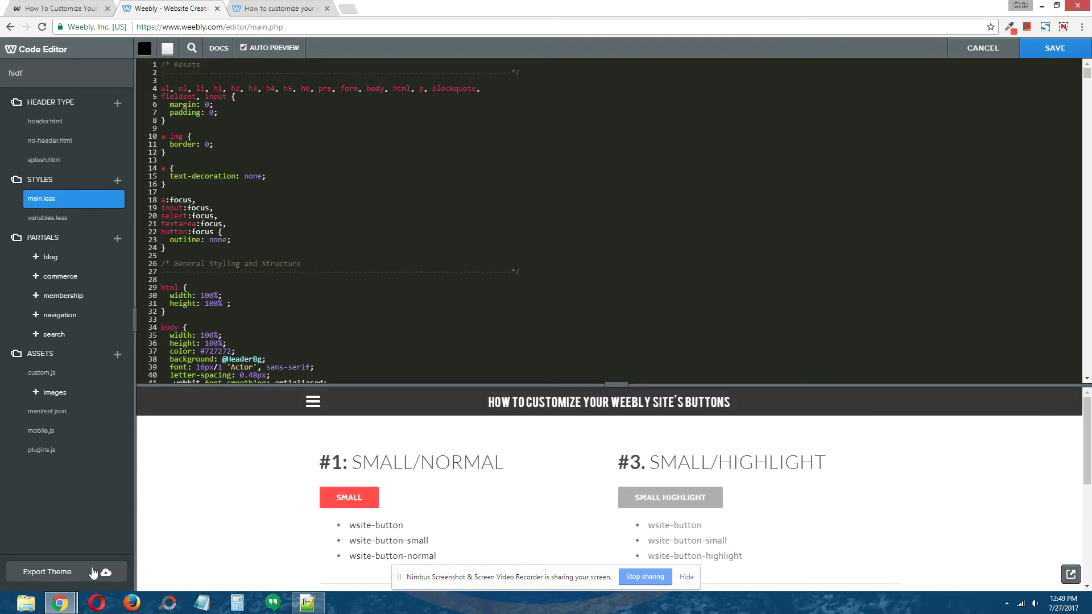
Glance at the live buttons demo, then read the tutorial's Step 3, Save CSS File
click(259, 8)
click(174, 7)
click(84, 5)
scroll(235, 96, down, 5)
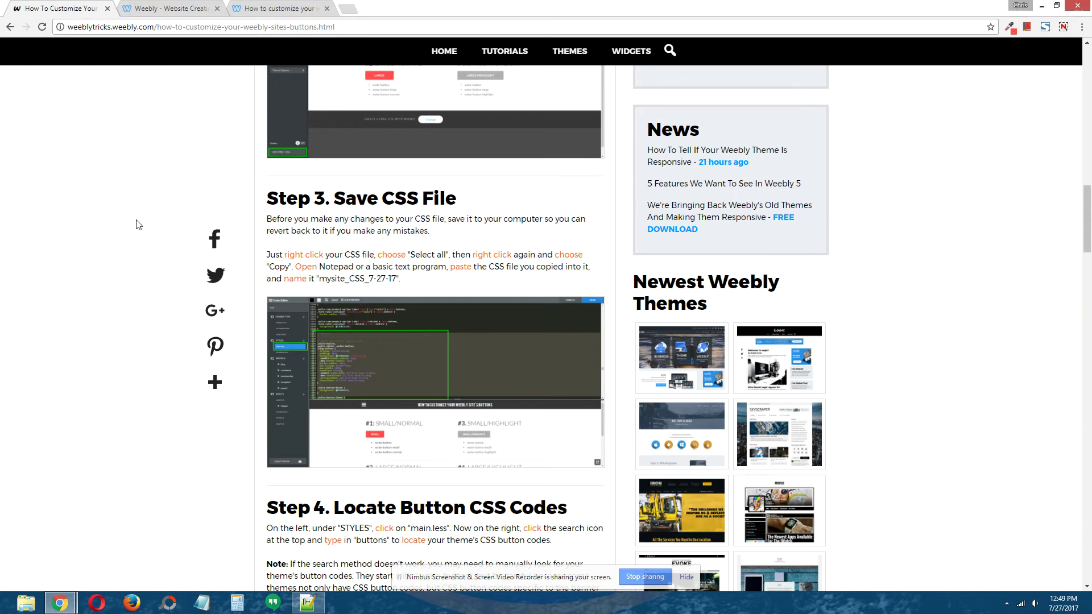
click(173, 8)
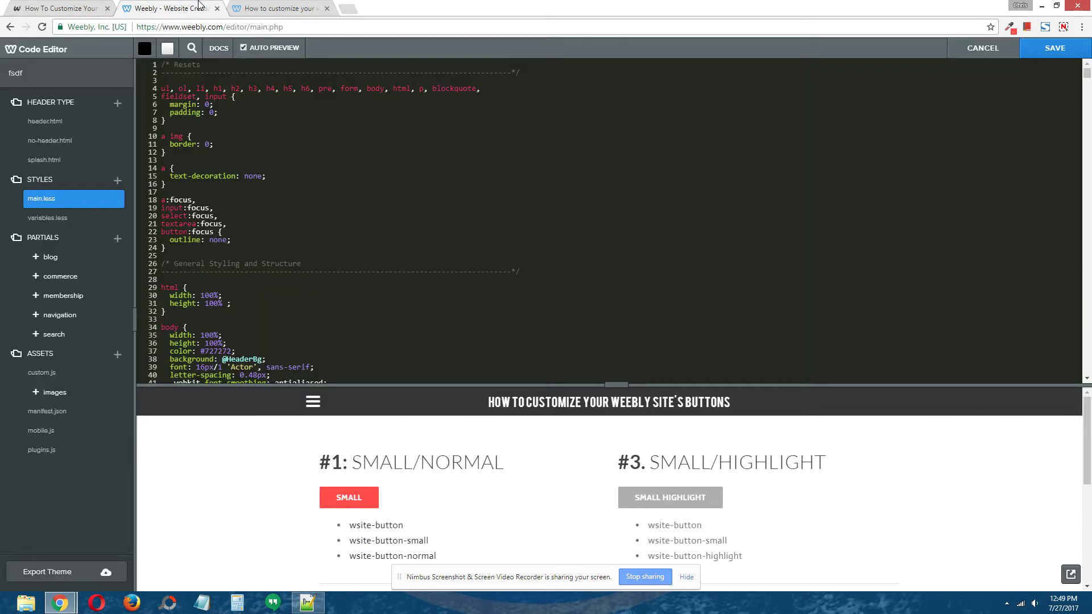
right_click(373, 165)
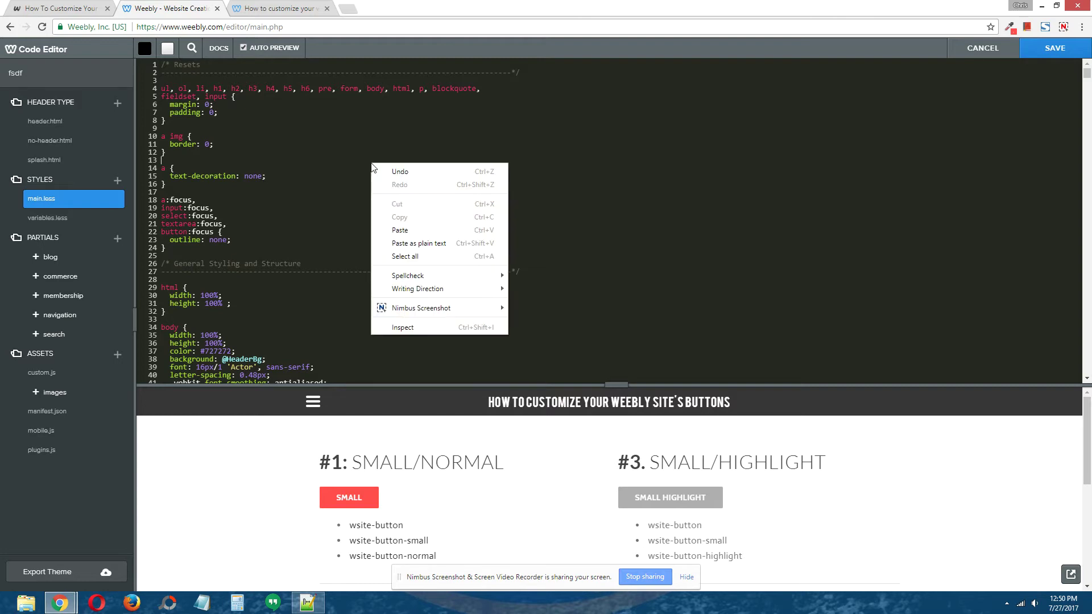
click(414, 256)
right_click(407, 166)
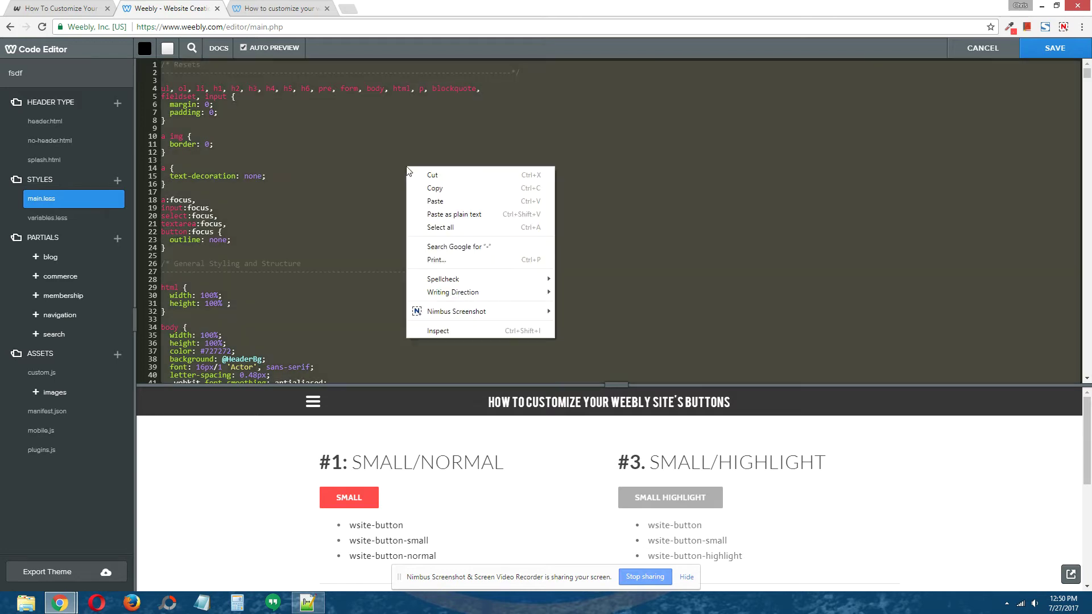
click(593, 126)
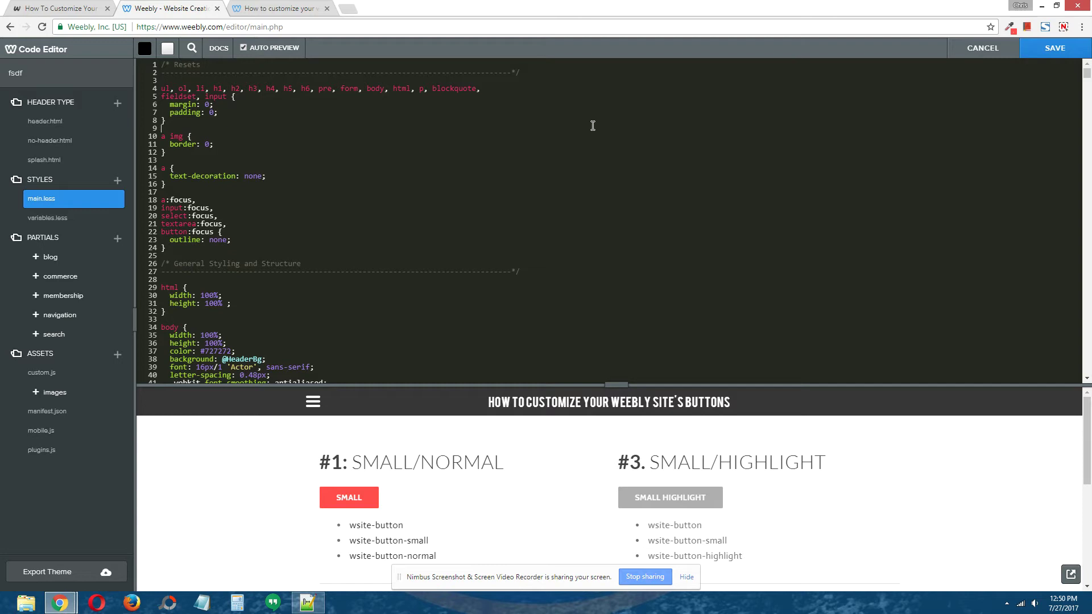
click(291, 6)
click(88, 5)
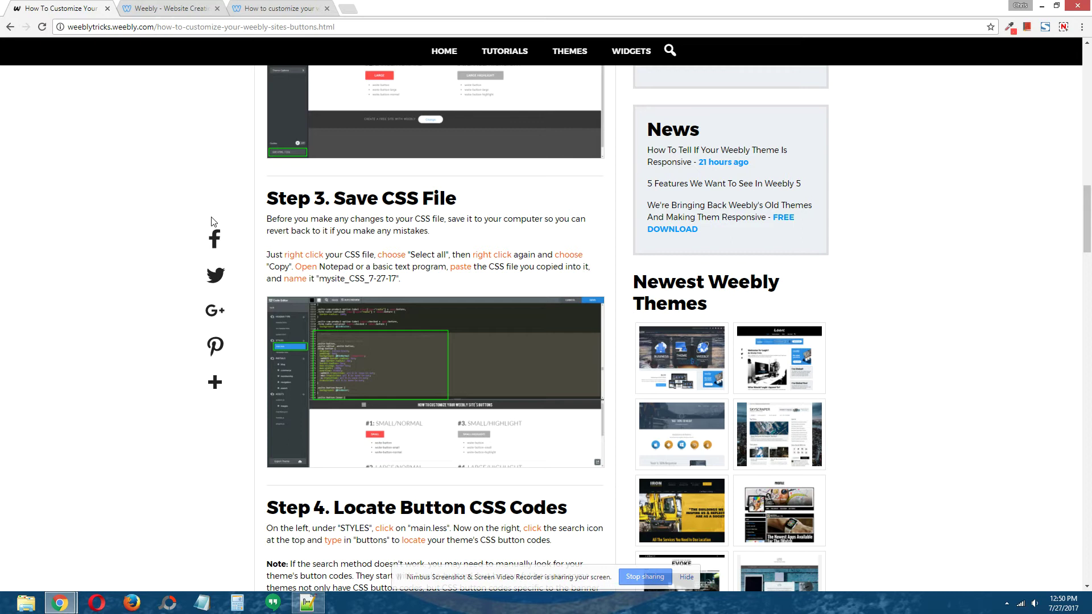
Compare the tutorial's Locate Button CSS Codes step with the theme code
click(159, 5)
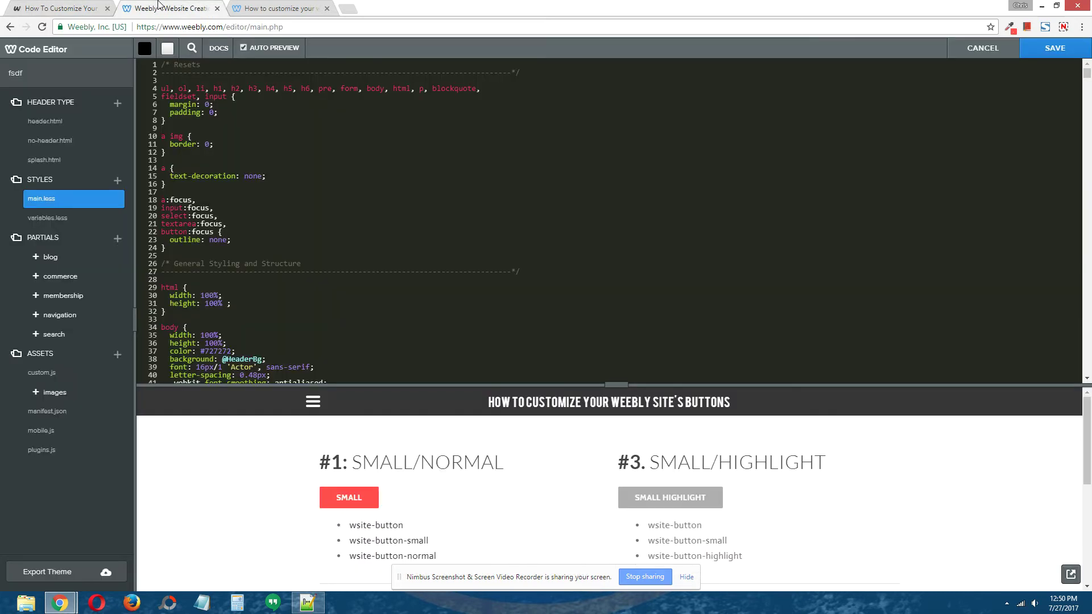
click(100, 6)
scroll(165, 195, down, 5)
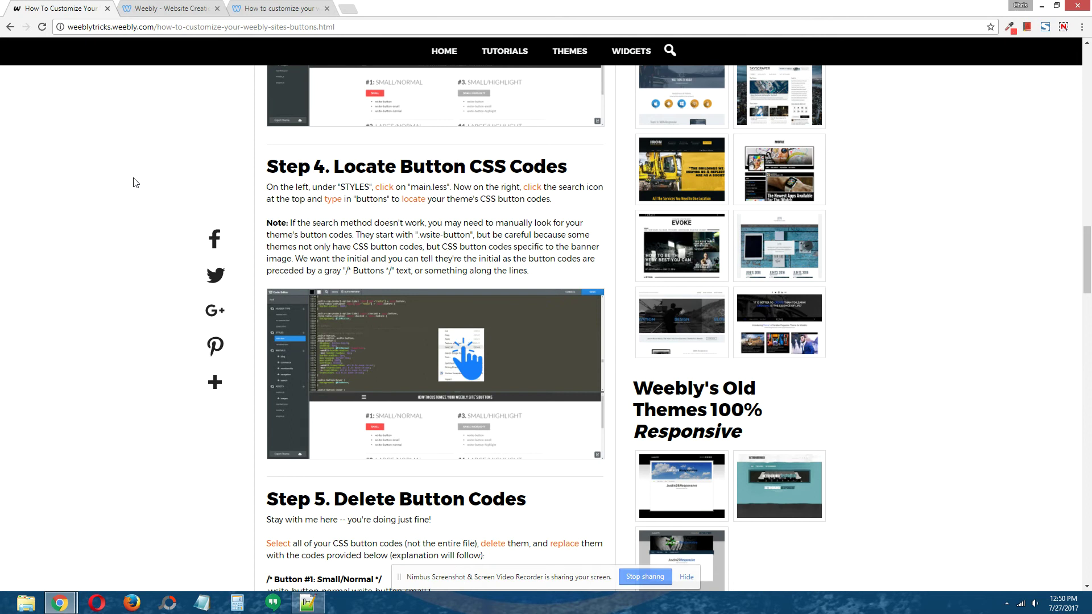
click(179, 6)
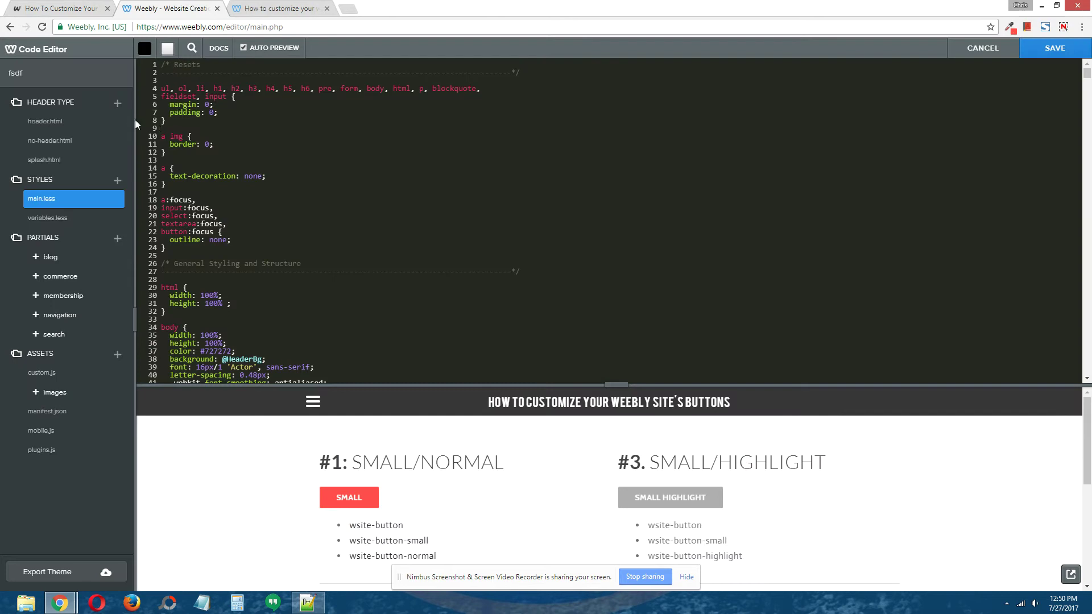
Search main.less for 'buttons' to reach the Buttons section at line 1163
click(192, 50)
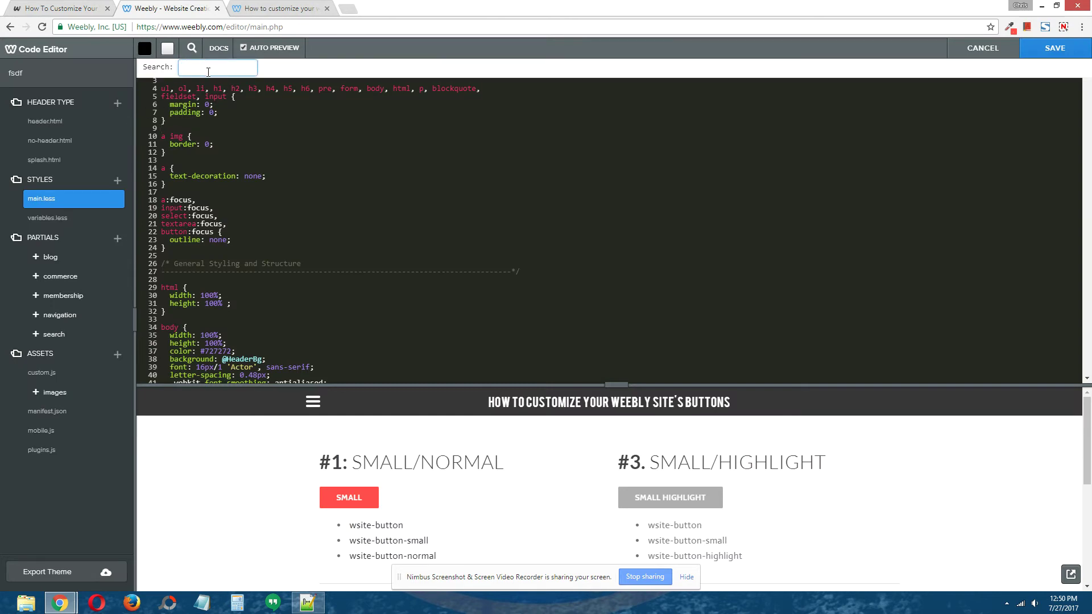
text(buton)
text(t)
text(ons)
key(Return)
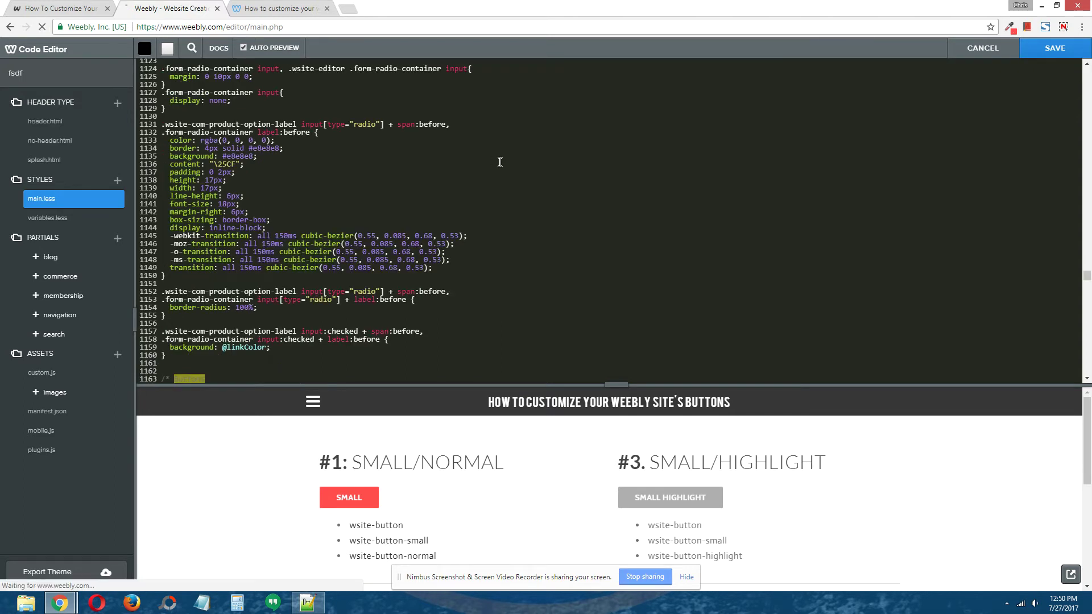
scroll(499, 163, down, 3)
scroll(487, 211, down, 2)
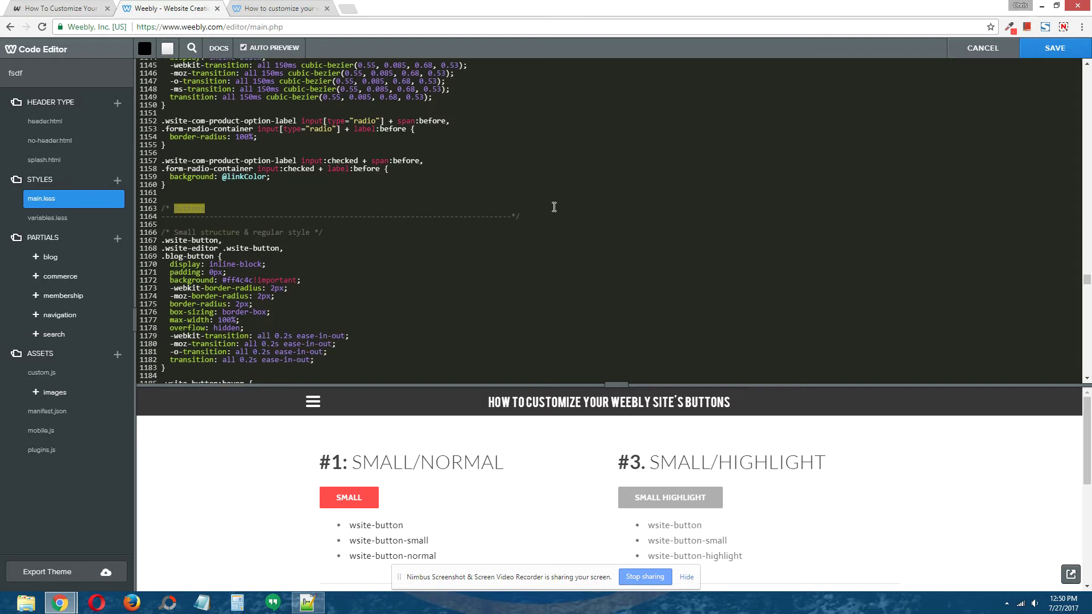
drag(170, 208, 184, 208)
click(221, 208)
scroll(381, 221, down, 2)
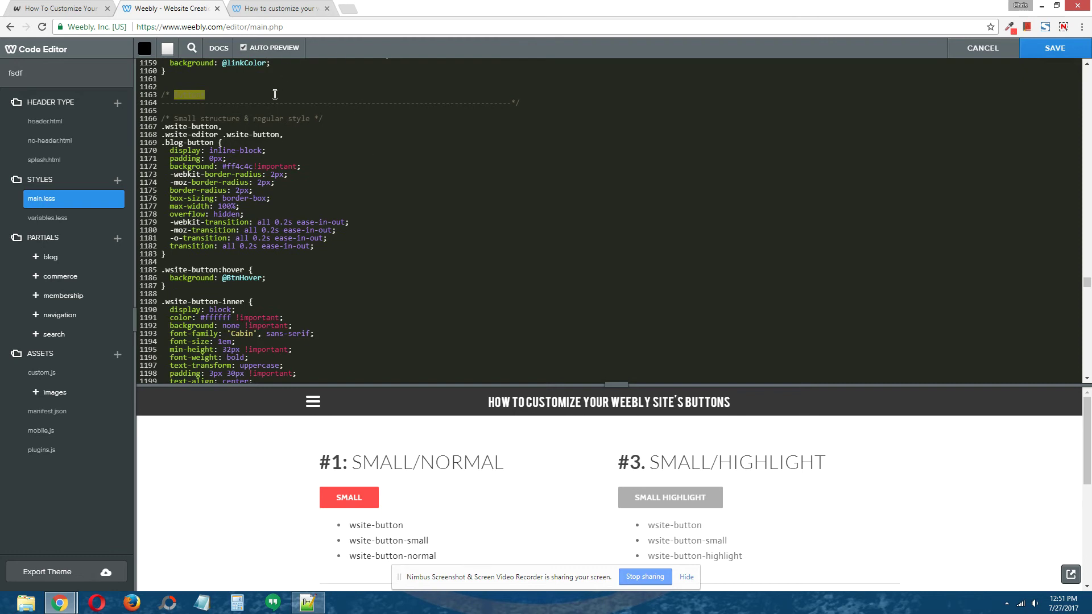
click(193, 50)
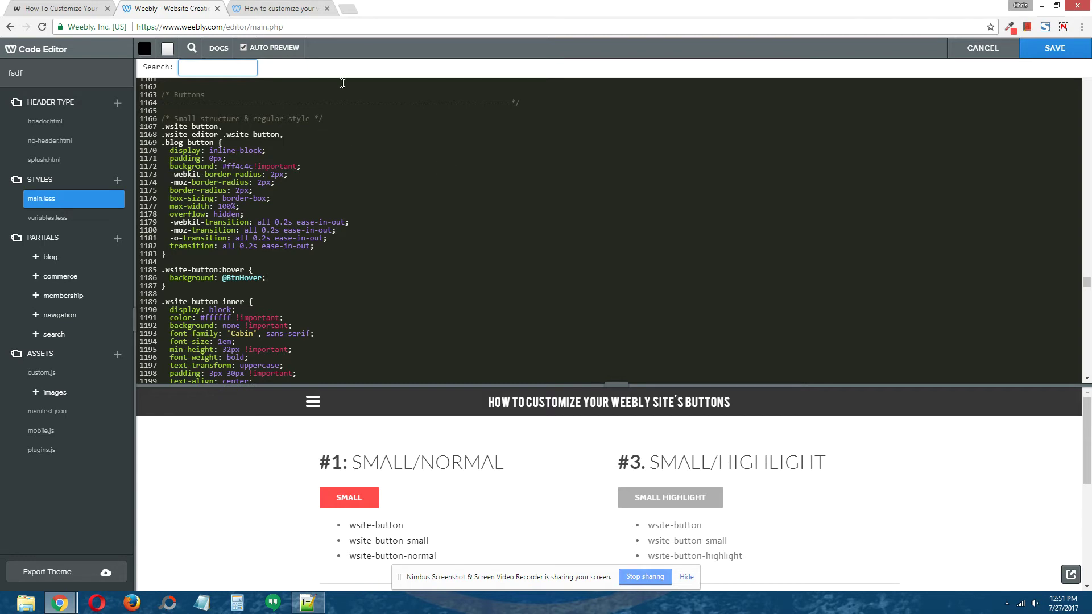
click(86, 8)
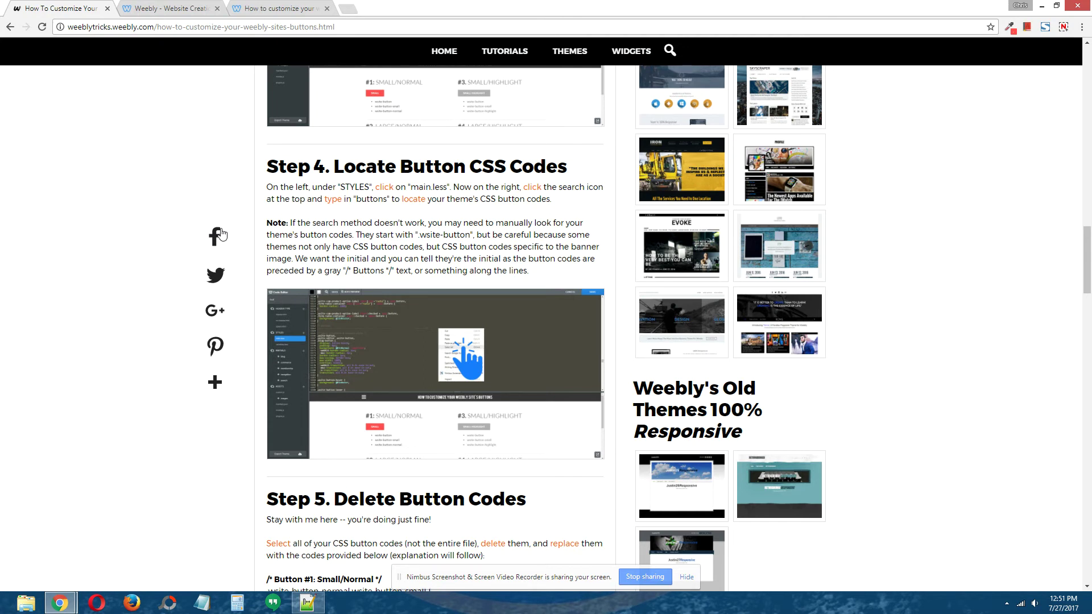
Highlight .wsite-button in the tutorial note and the /* Buttons comment at line 1163
drag(419, 235, 469, 235)
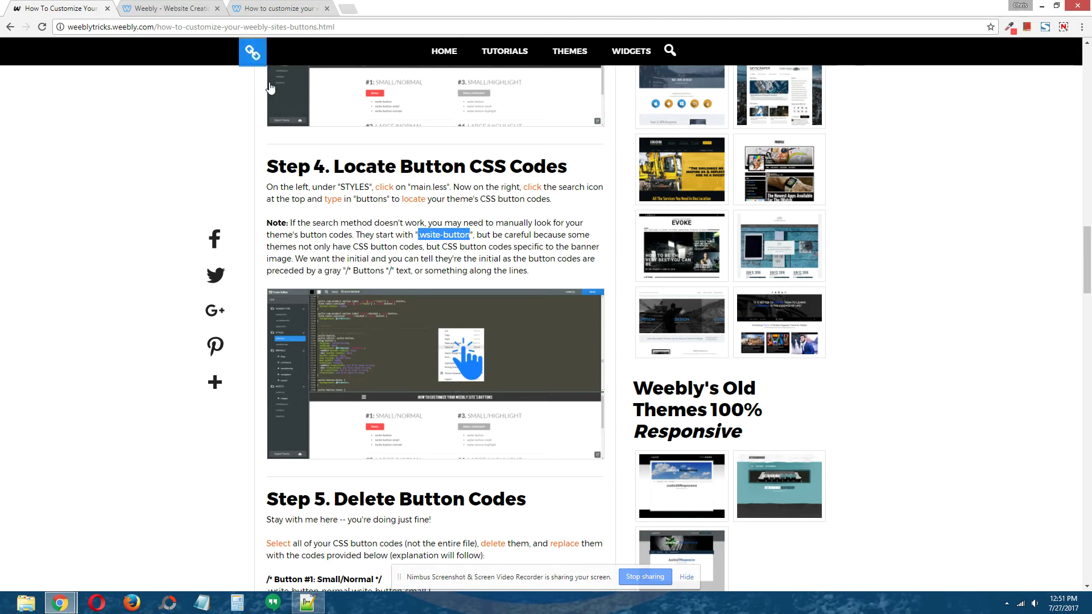
click(184, 8)
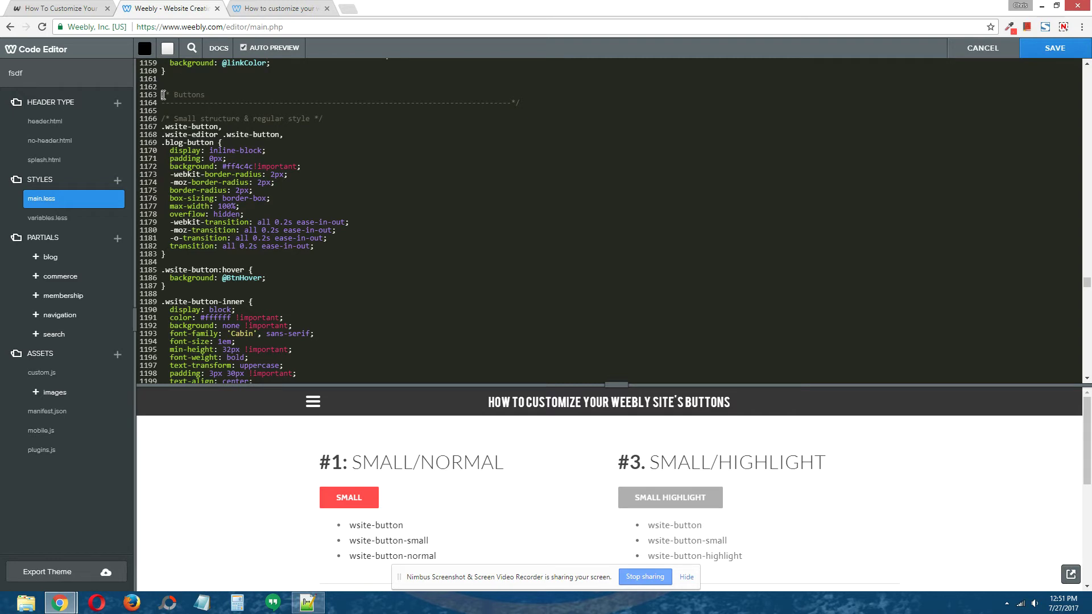
drag(163, 94, 225, 95)
click(451, 102)
click(97, 7)
Copy the tutorial's replacement CSS from /* Button #1 */ through the final brace
scroll(268, 259, down, 5)
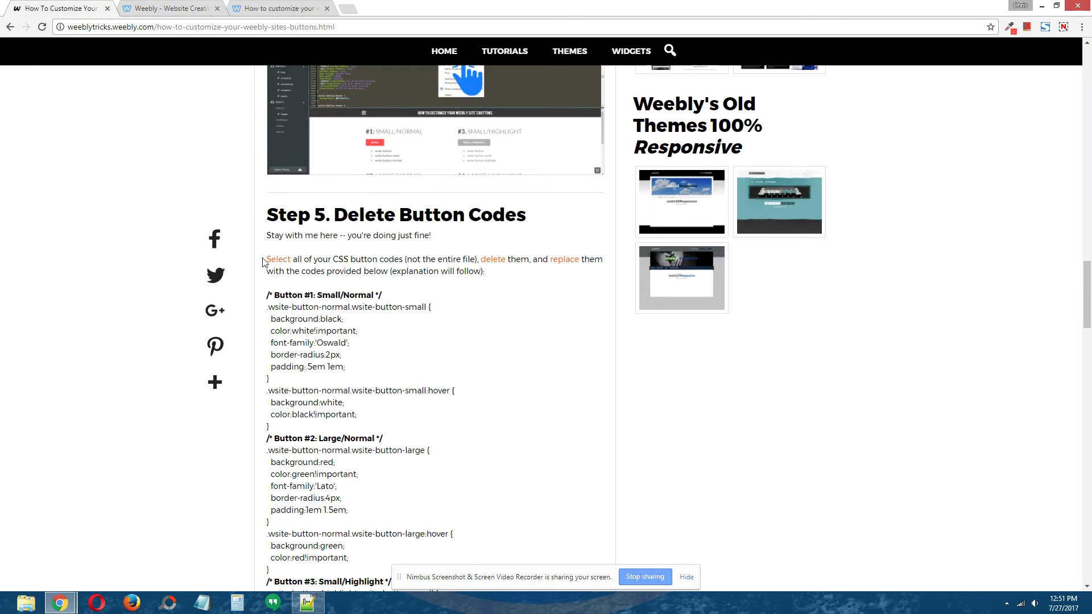
scroll(260, 261, down, 2)
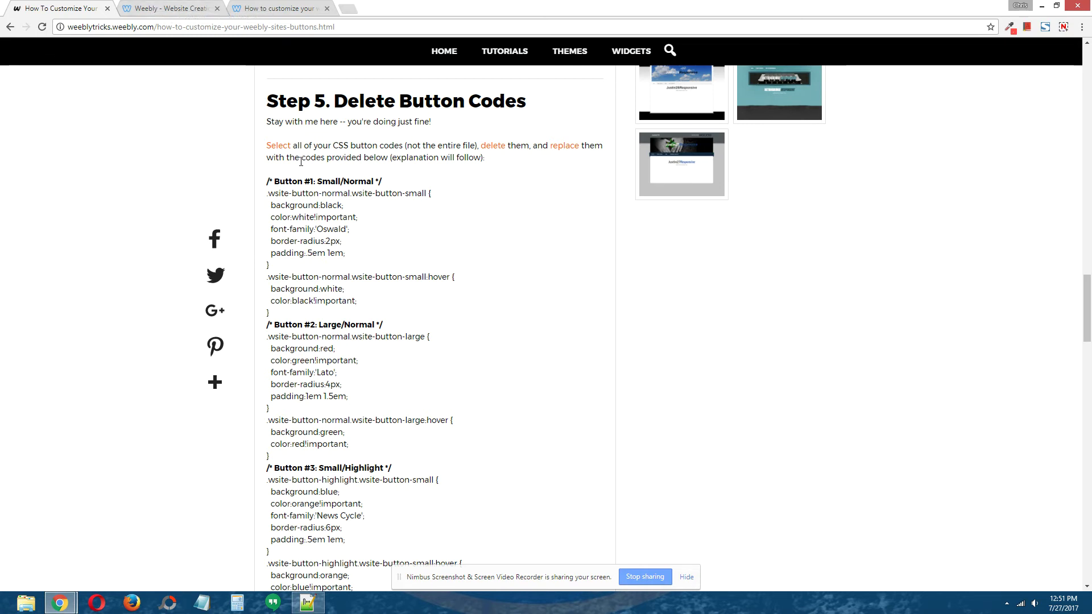
drag(268, 181, 373, 402)
scroll(393, 218, down, 3)
scroll(402, 266, down, 5)
scroll(400, 288, down, 4)
right_click(308, 266)
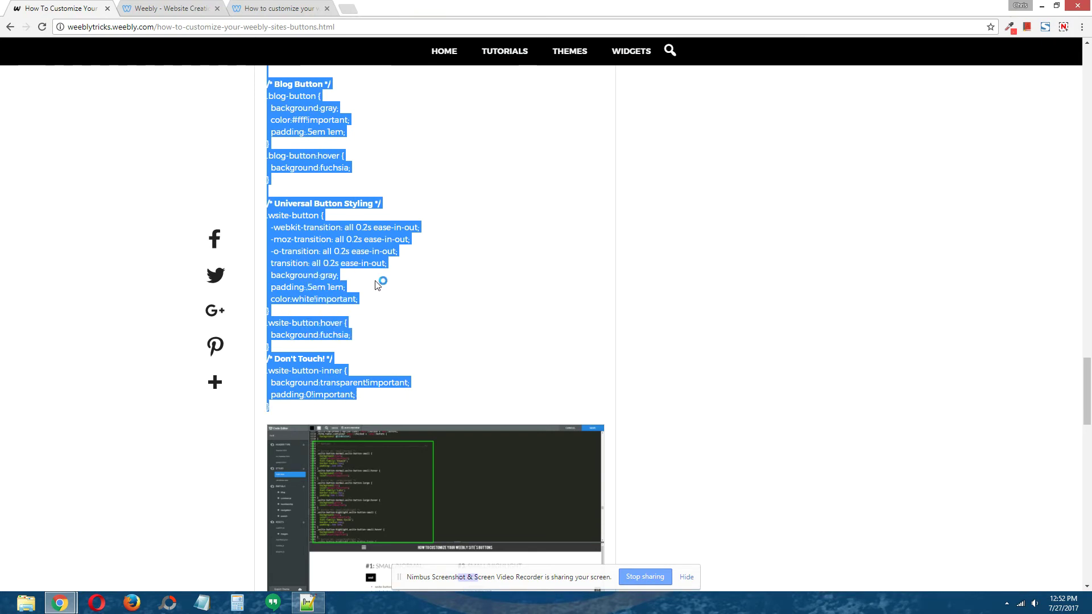
scroll(378, 284, up, 13)
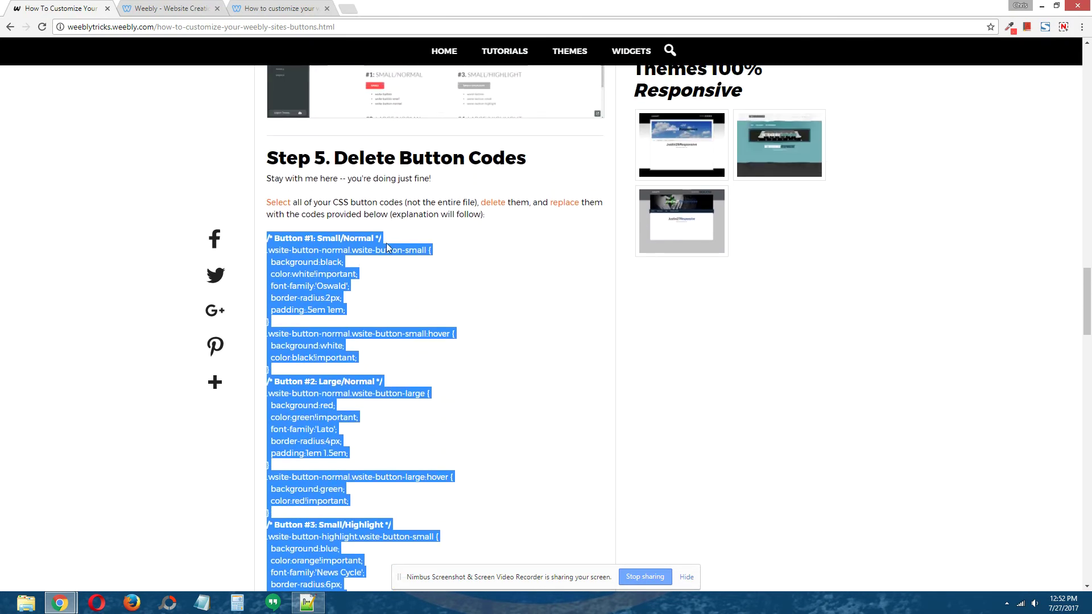
click(162, 7)
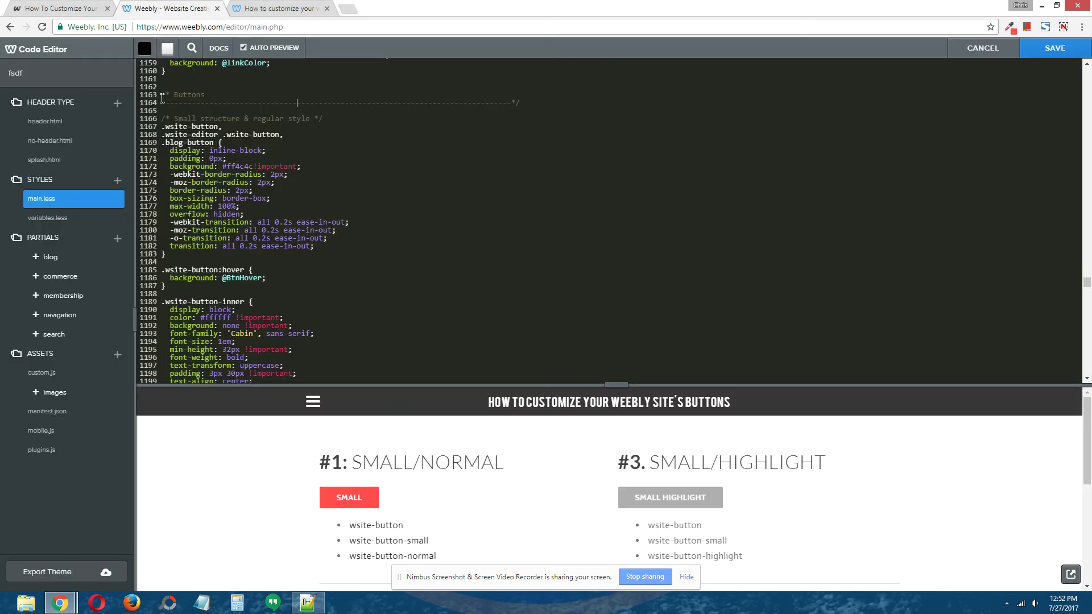
Select and delete the theme's old button CSS under the Buttons section
drag(162, 116, 305, 204)
scroll(306, 205, down, 2)
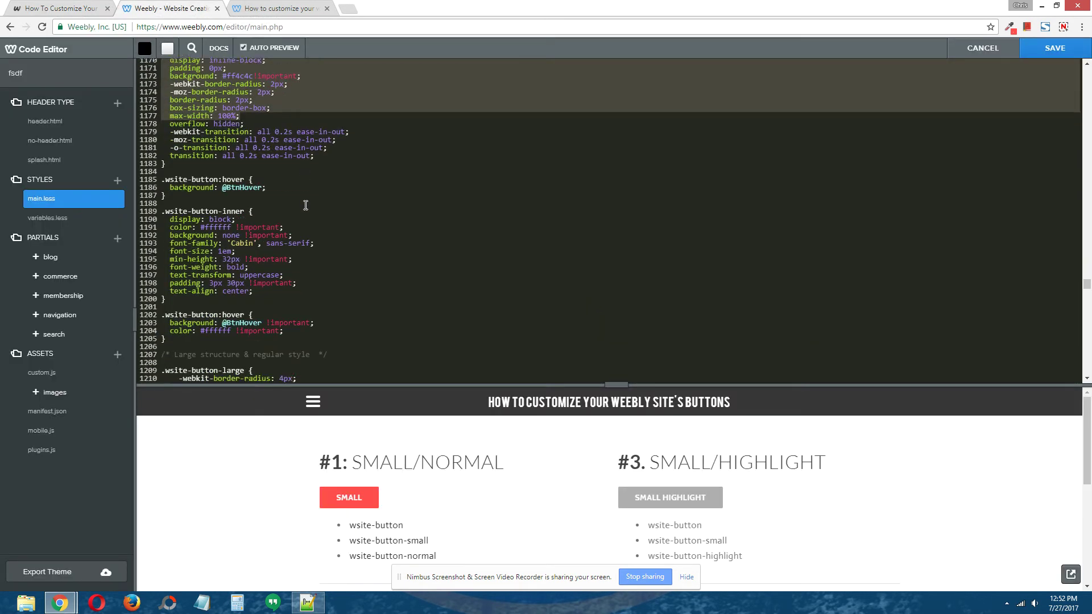
scroll(305, 204, down, 2)
shift+click(306, 210)
scroll(306, 211, down, 3)
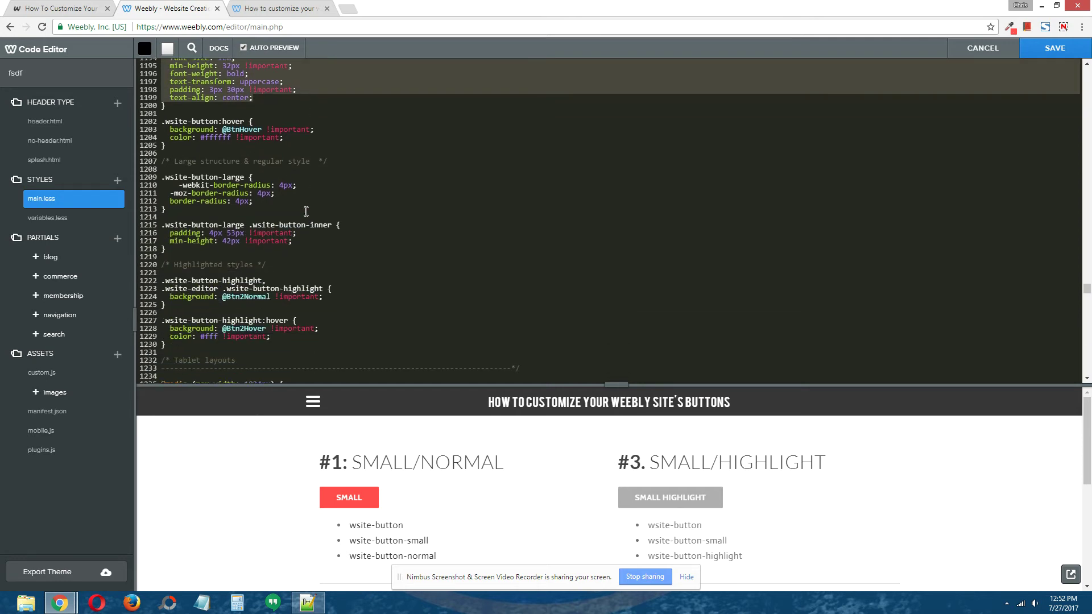
scroll(306, 211, down, 2)
drag(305, 214, 287, 287)
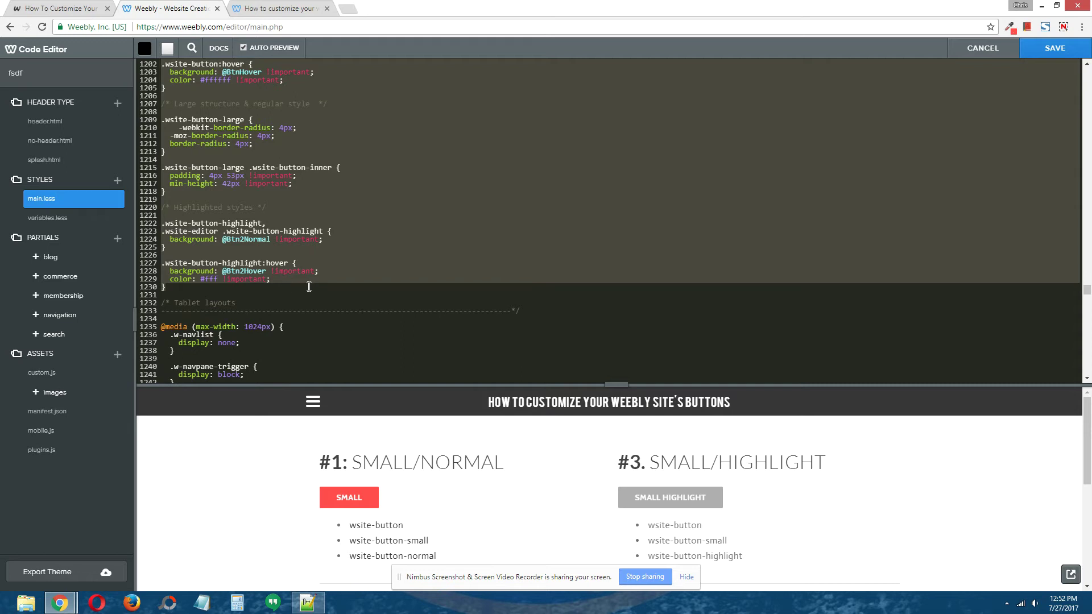
key(BackSpace)
Paste the tutorial's four button styles and remove the stray asterisk before Button #1
scroll(344, 276, up, 3)
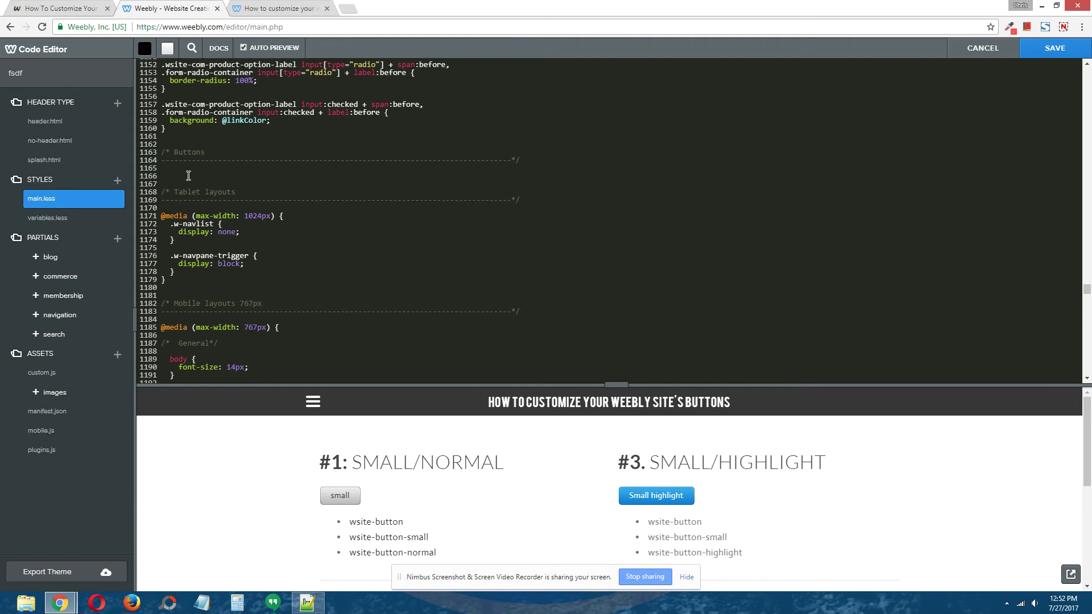
right_click(186, 178)
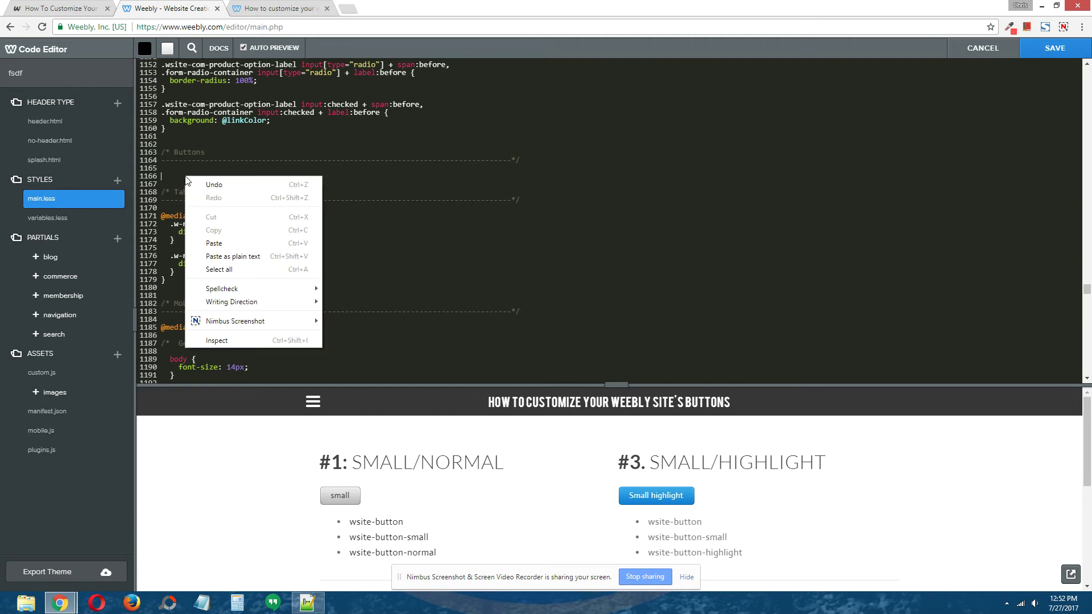
click(251, 243)
scroll(428, 258, down, 2)
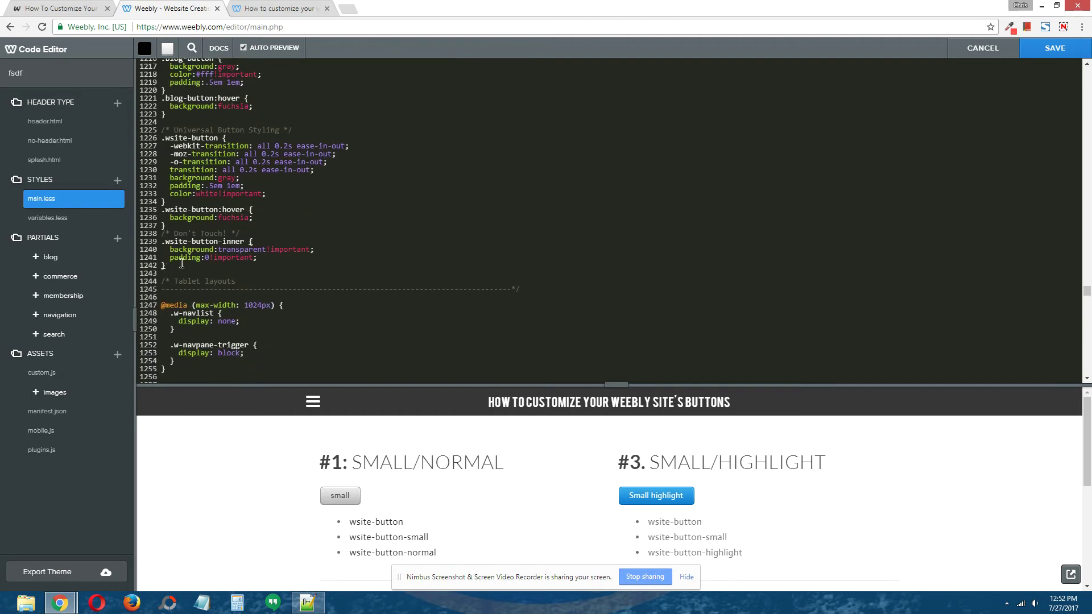
scroll(213, 275, up, 8)
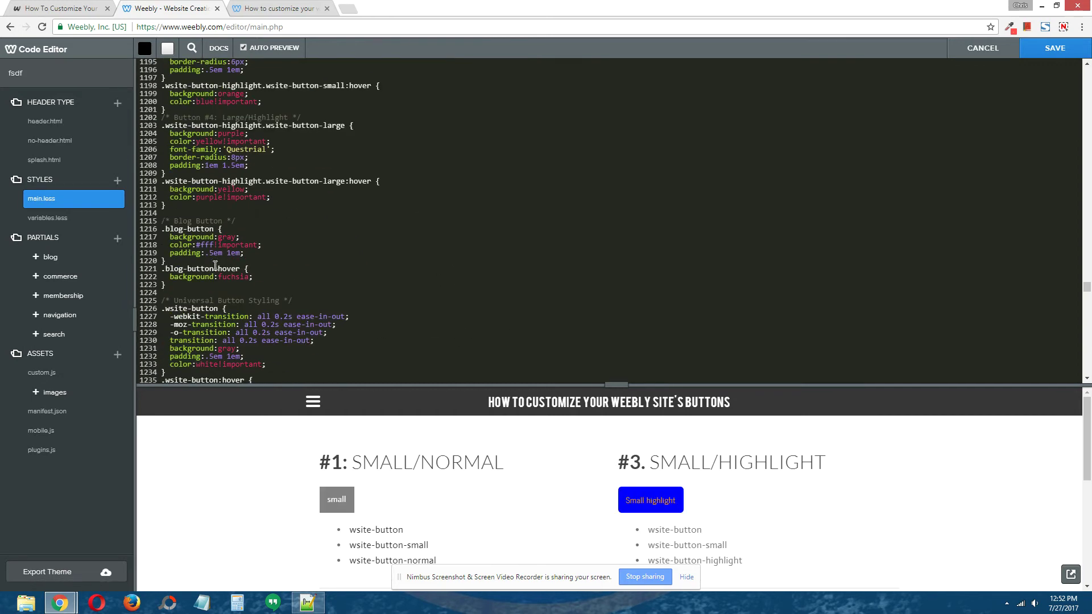
scroll(216, 264, up, 1)
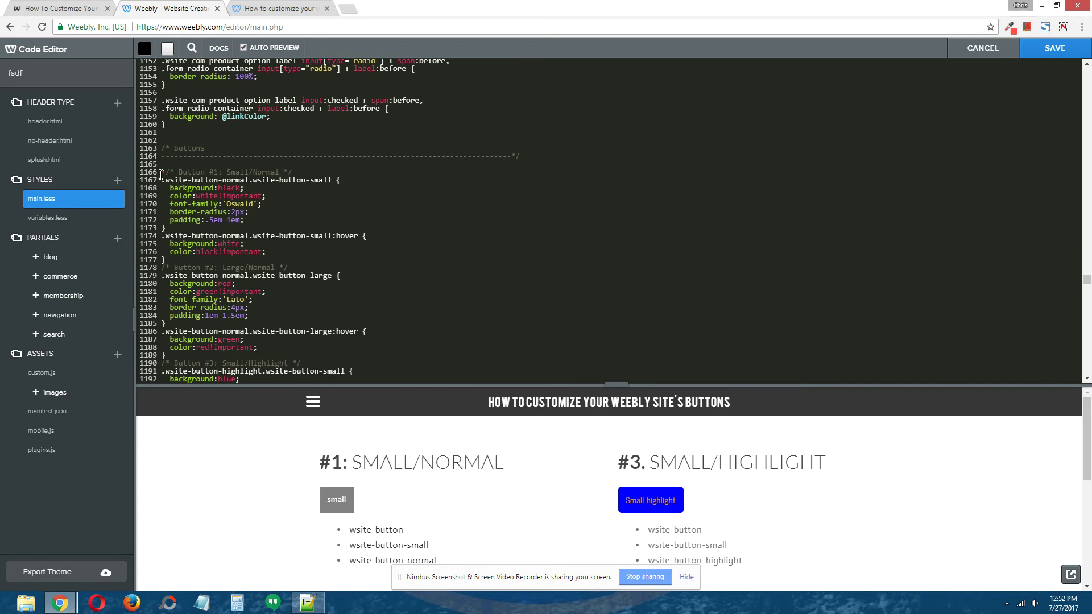
key(BackSpace)
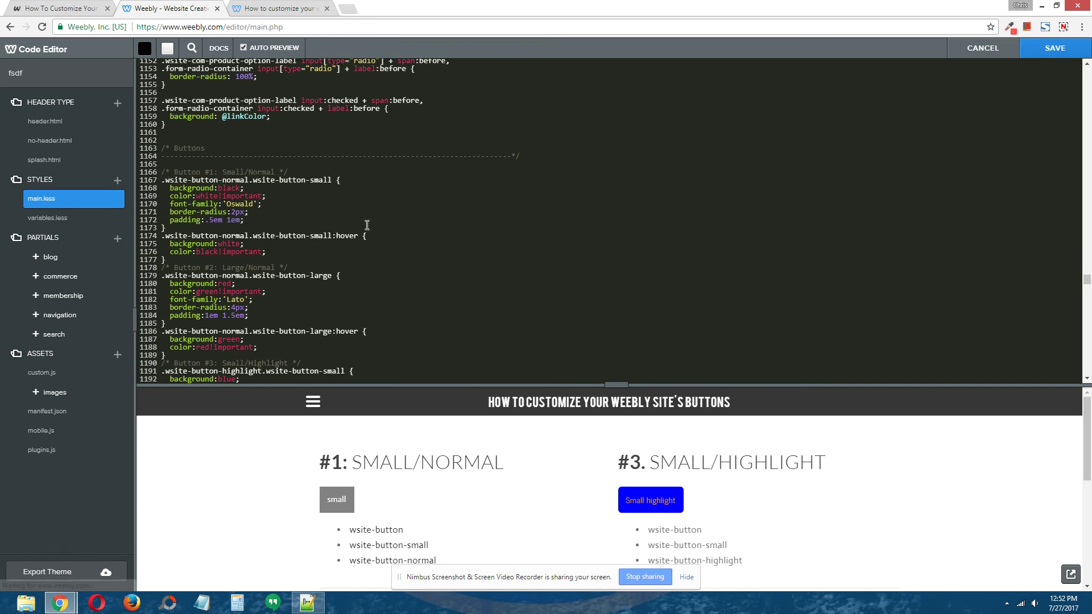
click(62, 8)
Clear the highlight and scroll down through the tutorial's button CSS sections
click(458, 287)
scroll(481, 290, down, 7)
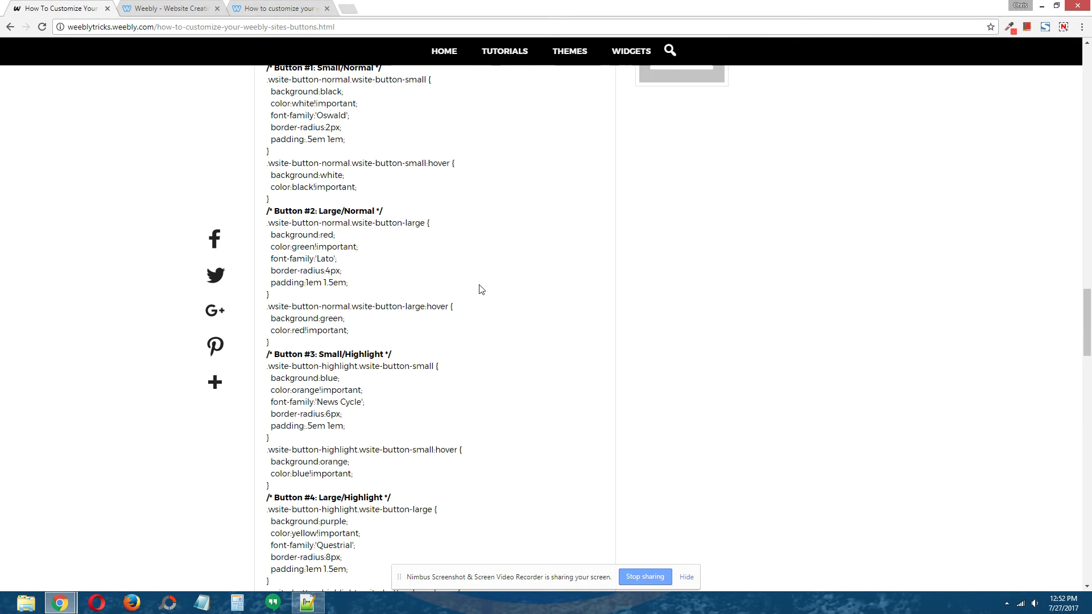
scroll(480, 289, down, 12)
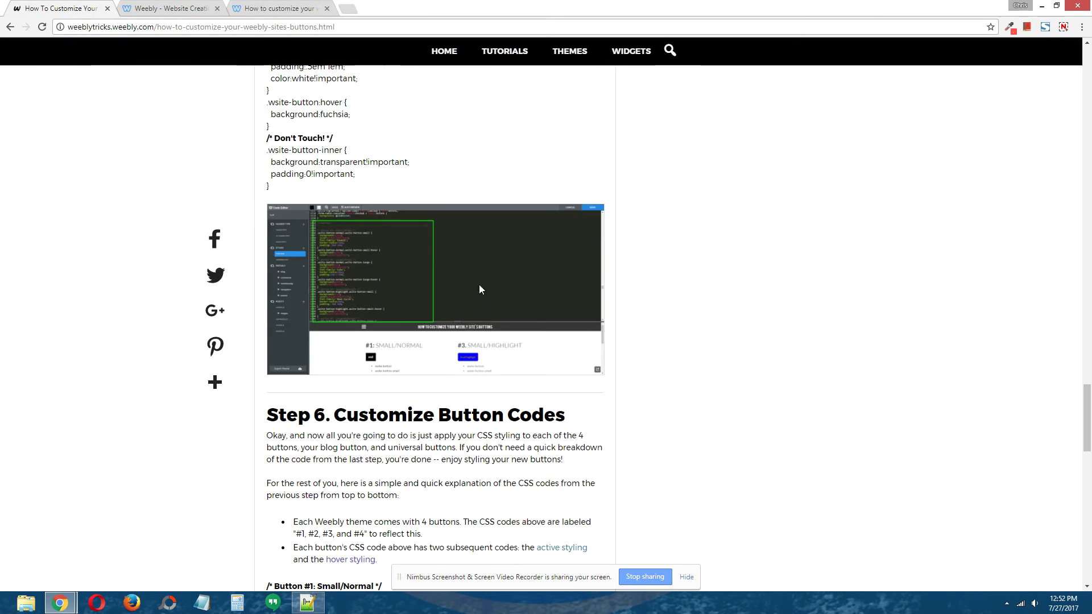
scroll(481, 290, down, 1)
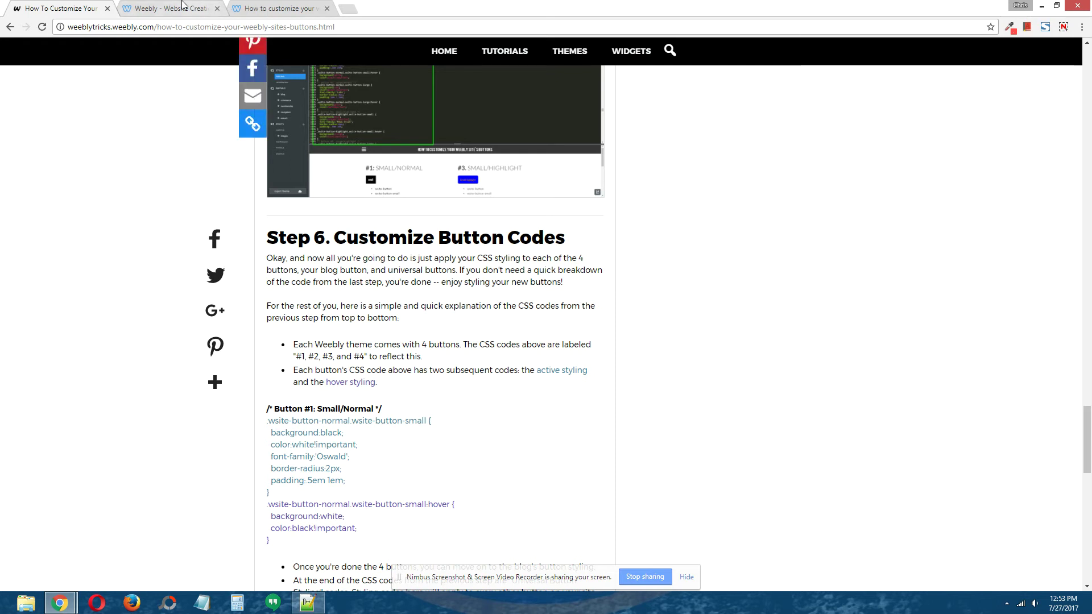
scroll(483, 276, down, 15)
scroll(417, 190, up, 7)
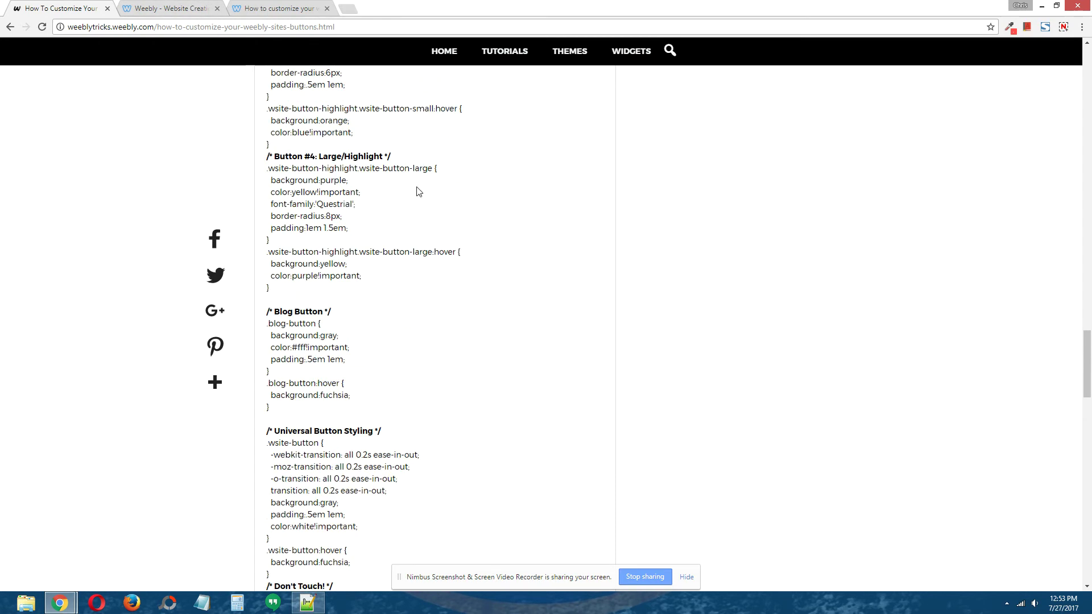
scroll(535, 316, down, 9)
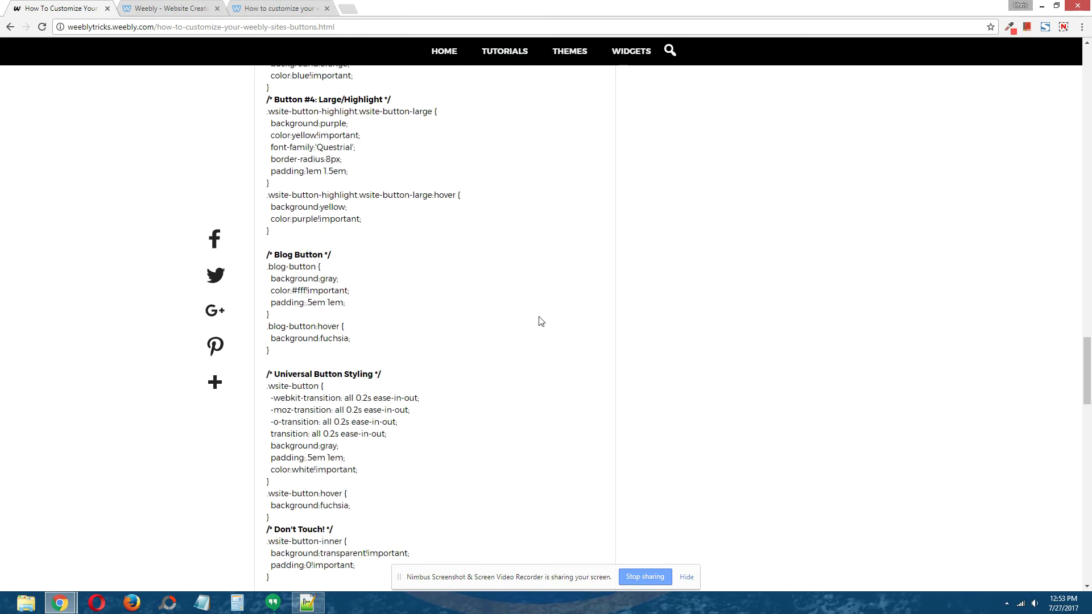
scroll(539, 318, down, 5)
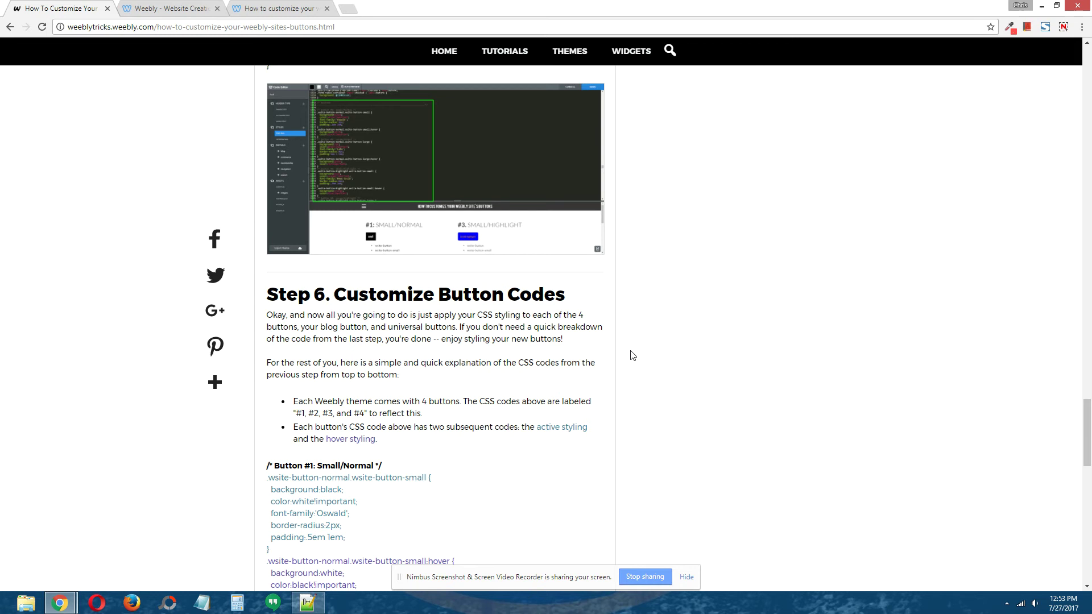
scroll(610, 295, down, 12)
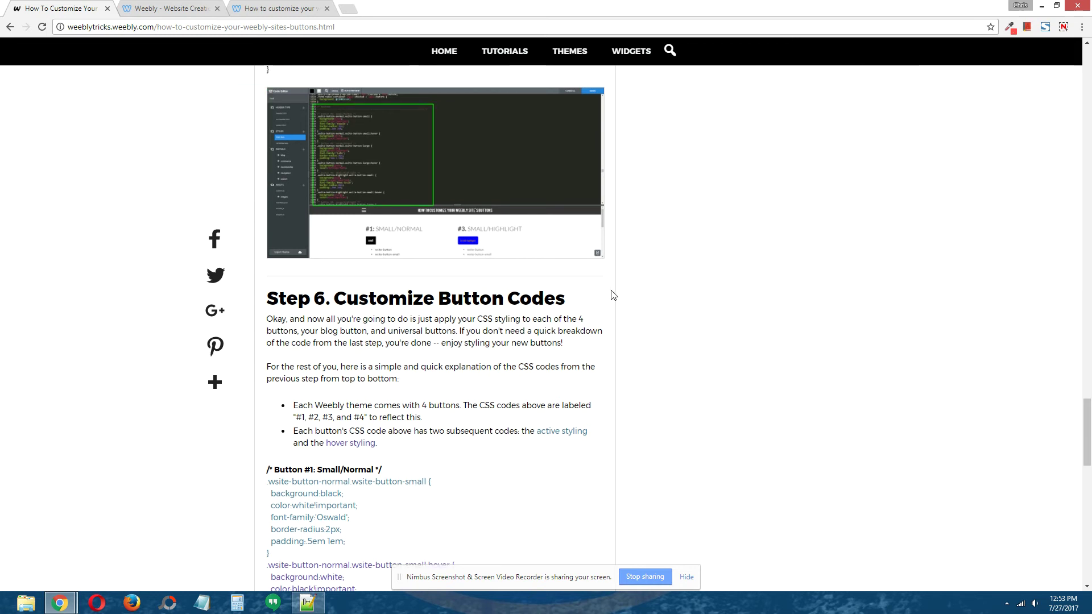
scroll(602, 294, up, 8)
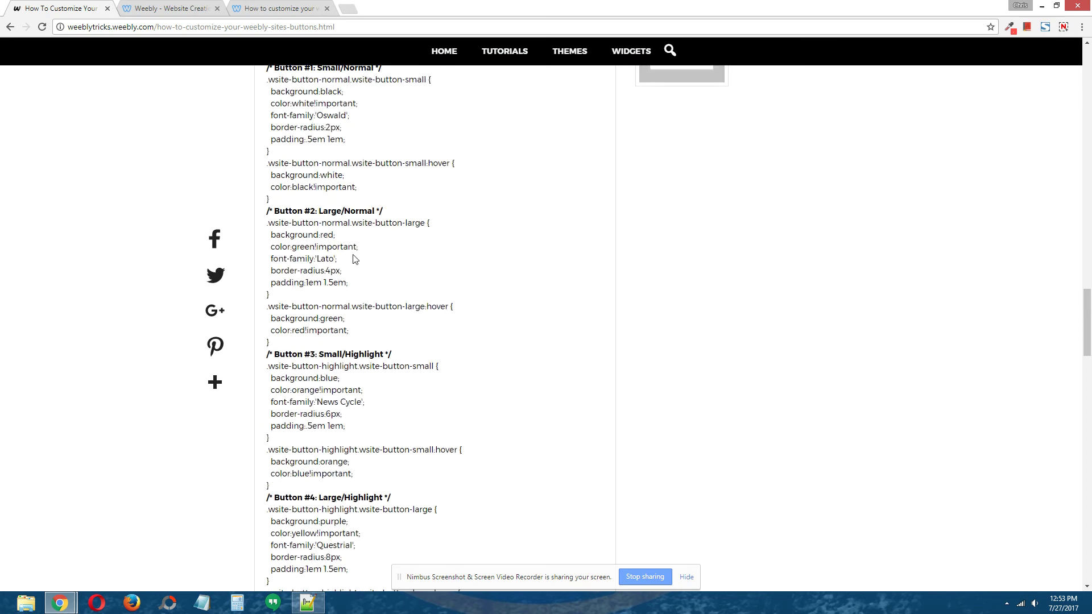
scroll(352, 258, down, 4)
scroll(352, 259, up, 3)
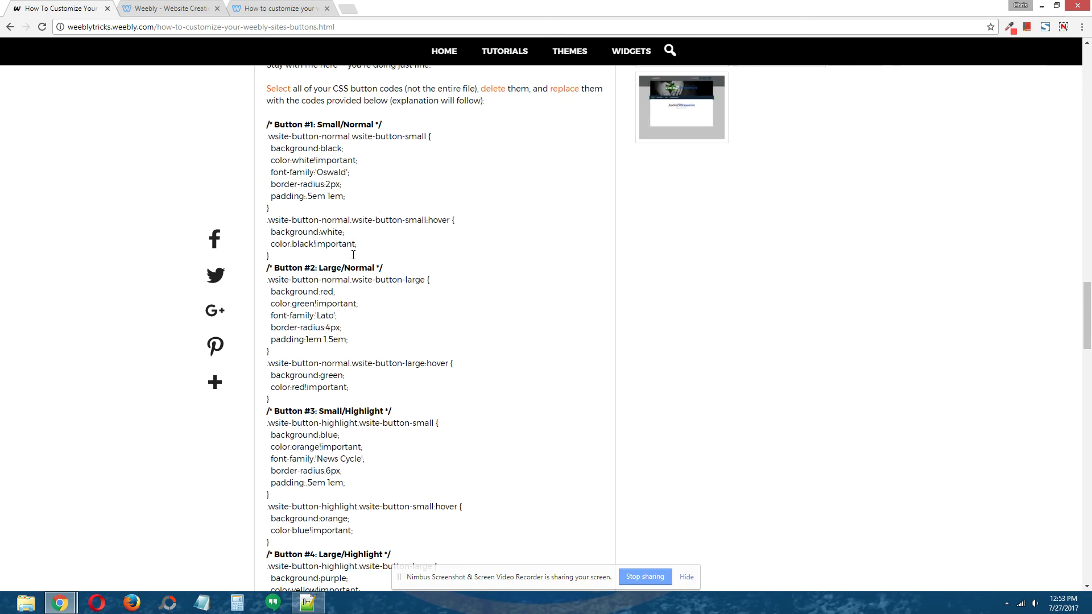
scroll(353, 259, down, 18)
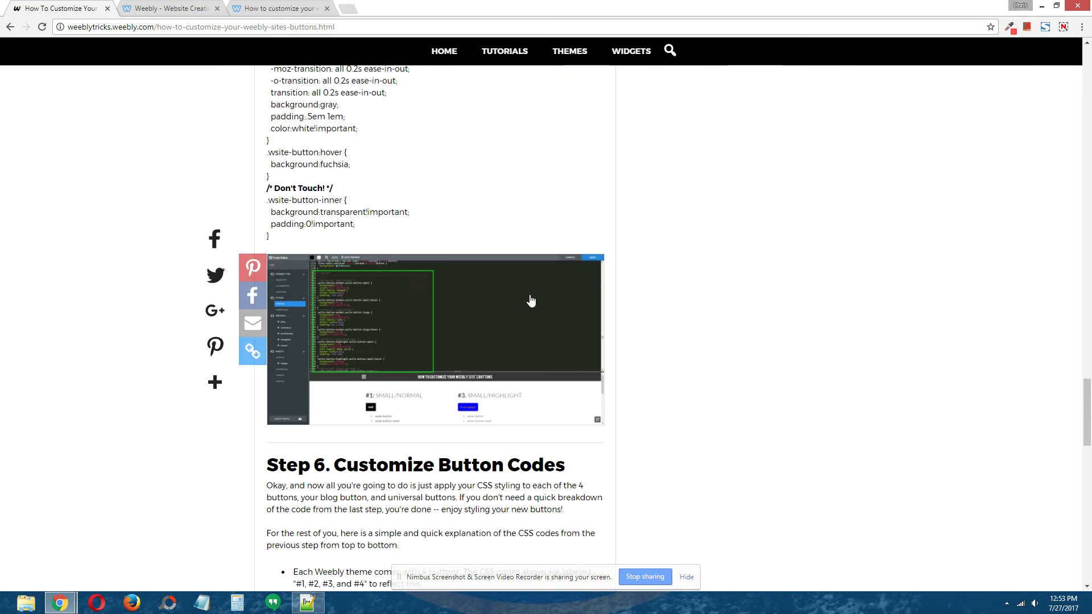
scroll(592, 311, down, 1)
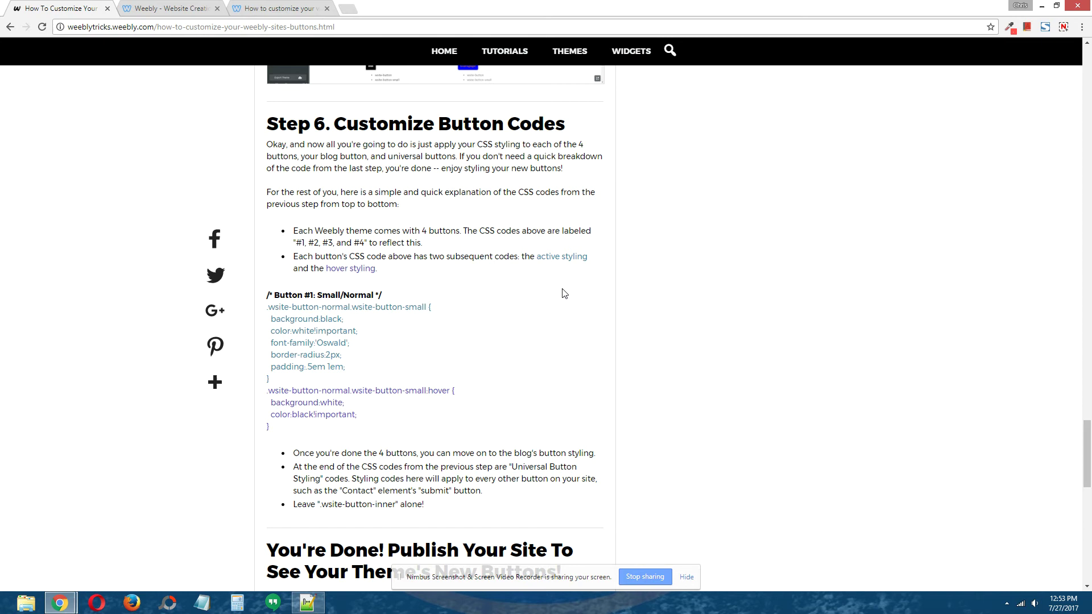
Highlight the four-theme-buttons sentence and the code blocks for Buttons #1 through #4
drag(295, 232, 464, 233)
click(459, 234)
scroll(531, 252, up, 20)
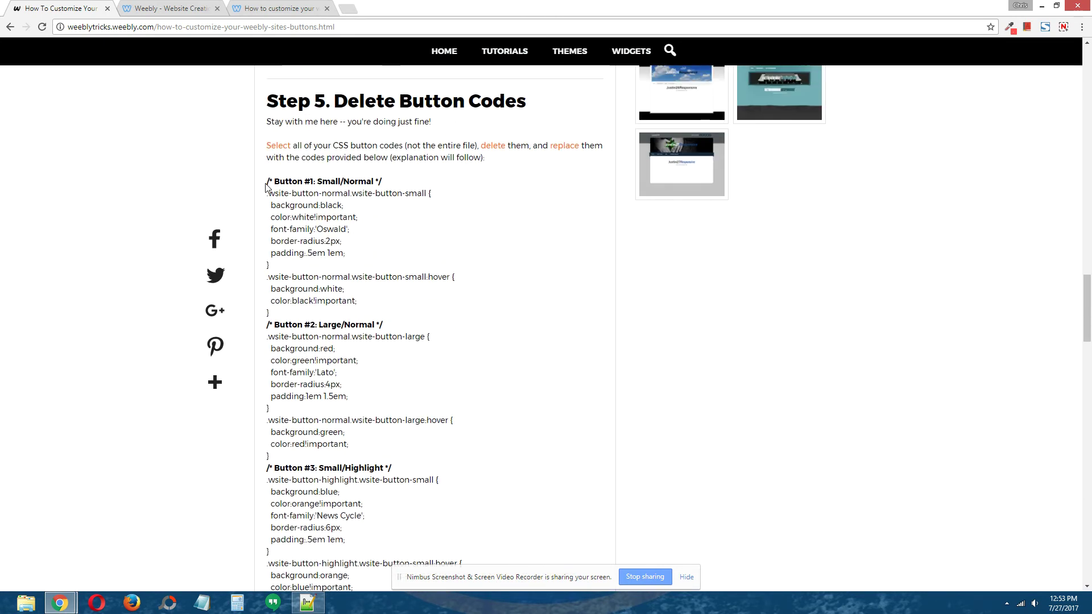
drag(266, 180, 367, 310)
click(423, 336)
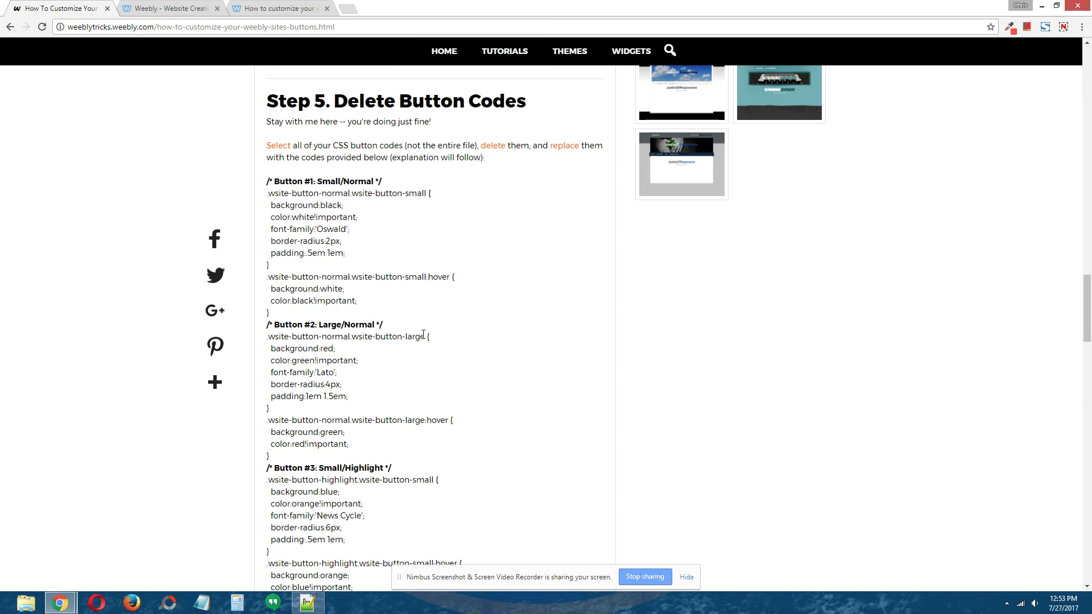
scroll(423, 334, down, 3)
drag(266, 154, 367, 287)
scroll(336, 317, down, 2)
drag(266, 183, 362, 317)
click(391, 307)
scroll(281, 238, down, 2)
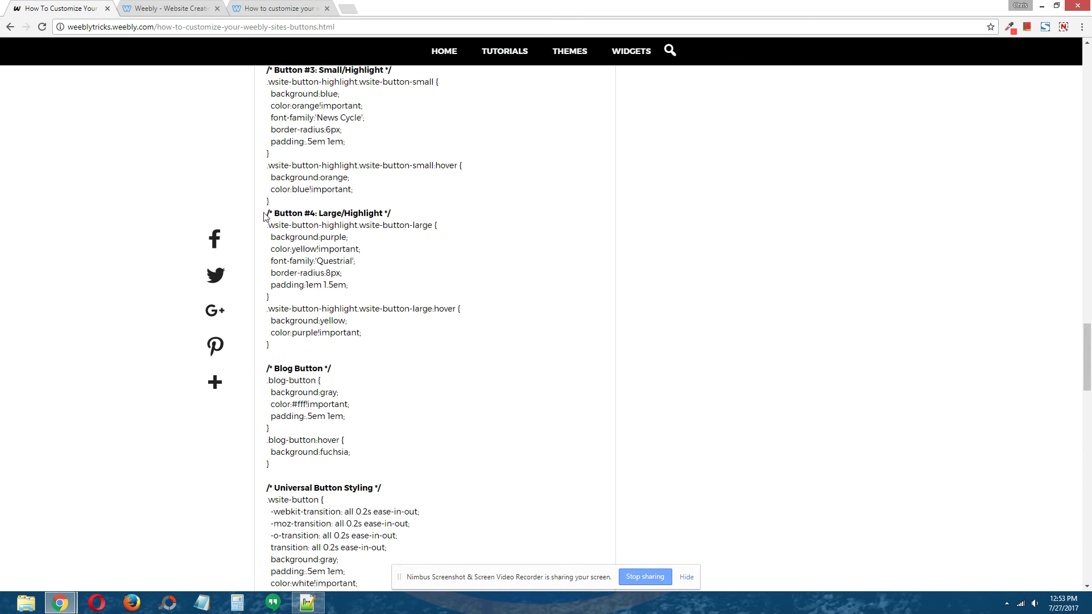
drag(266, 213, 377, 341)
click(426, 282)
Check the live demo site and Code Editor, ending on the tutorial's Step 6
click(310, 7)
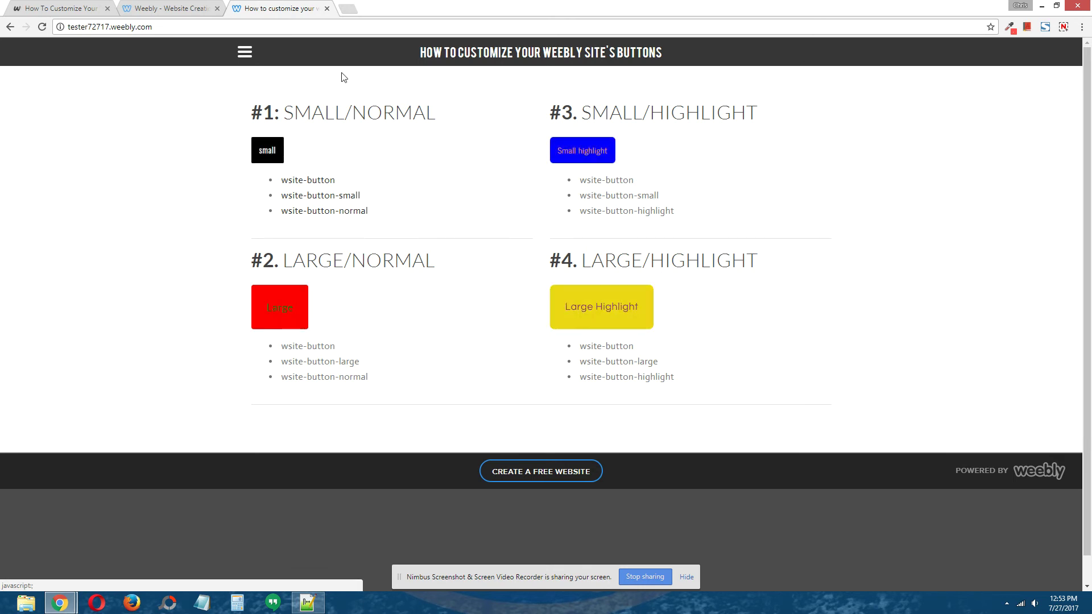
click(193, 8)
click(98, 6)
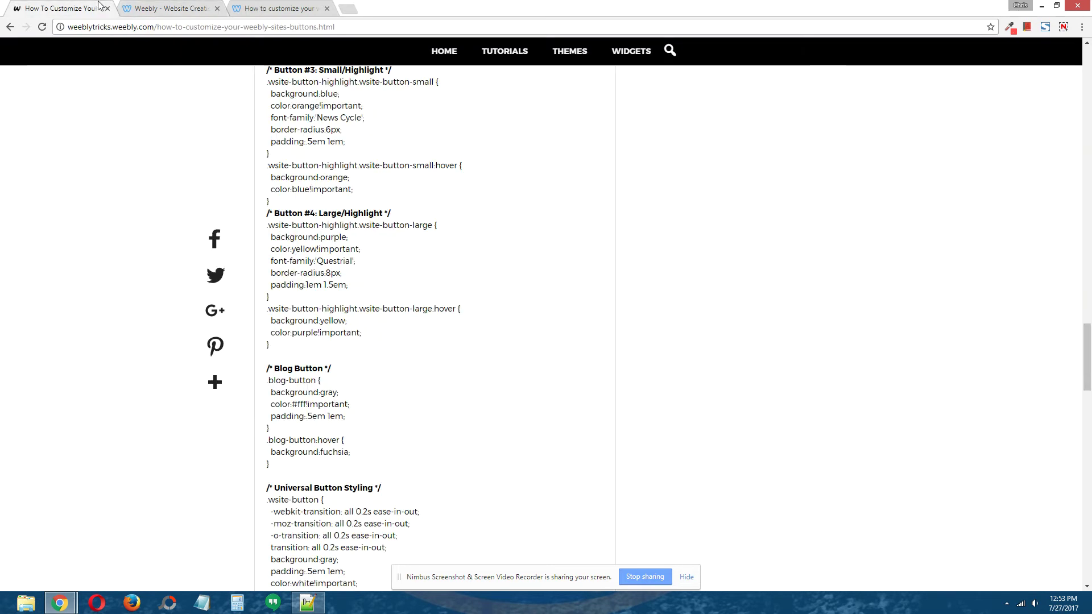
scroll(495, 199, down, 15)
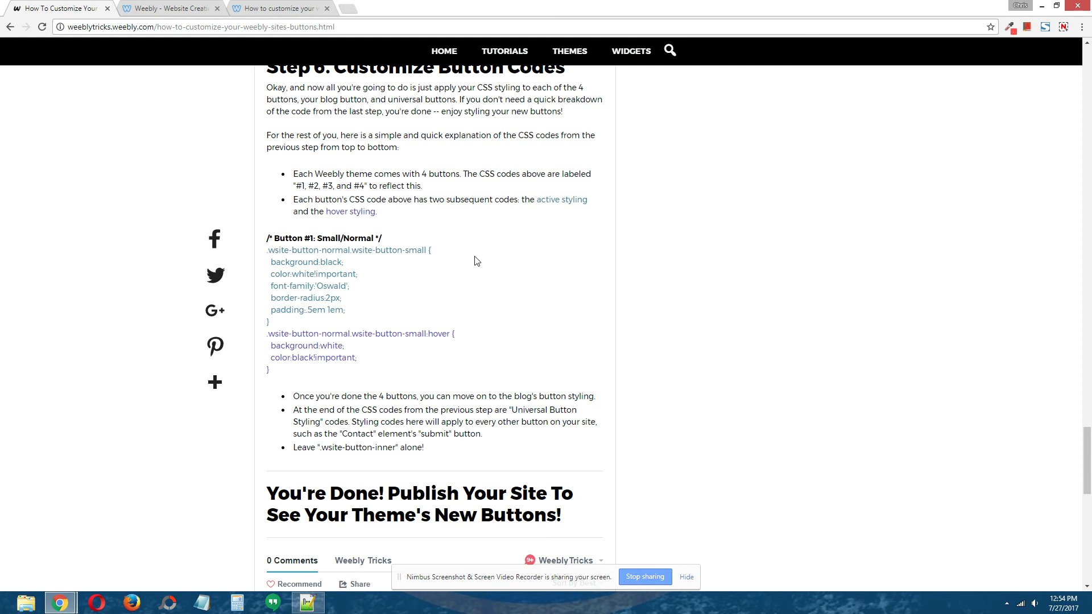
click(272, 5)
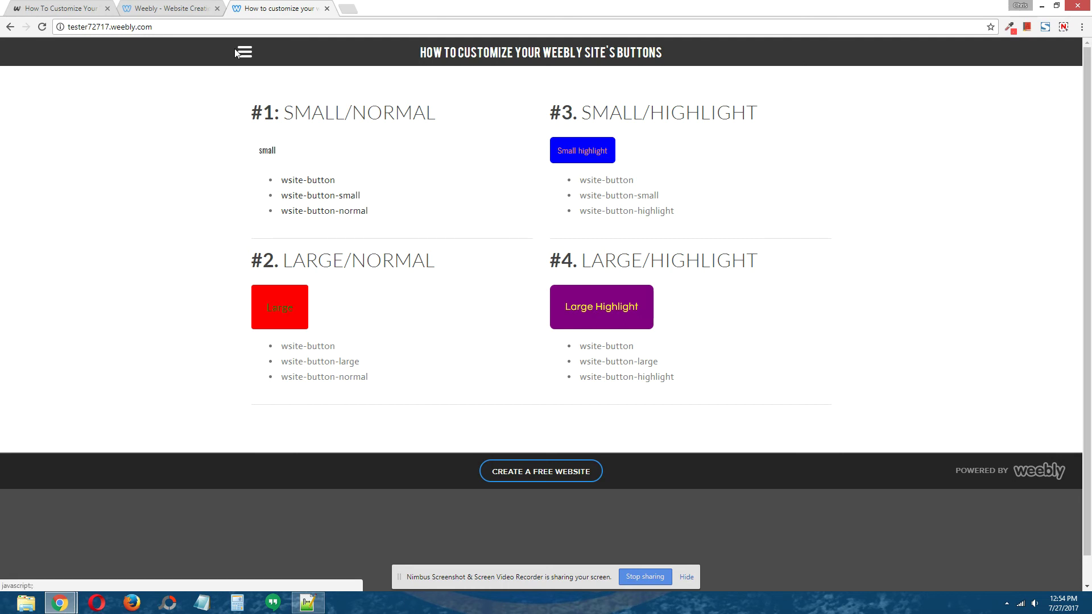
click(177, 6)
click(93, 6)
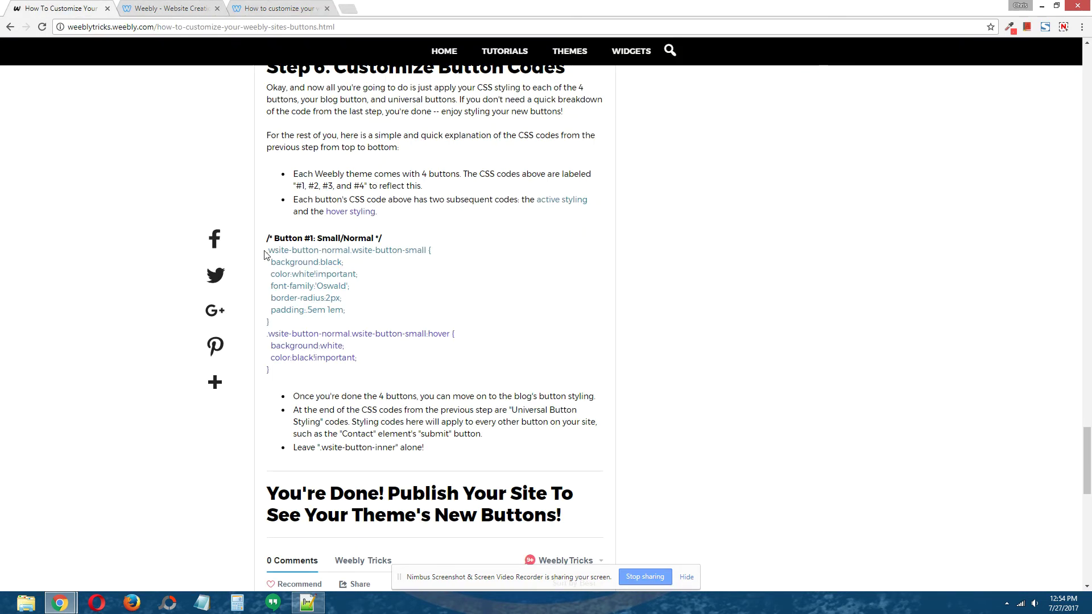
Highlight Button #1's active-style and hover rules in Step 6
drag(265, 254, 360, 325)
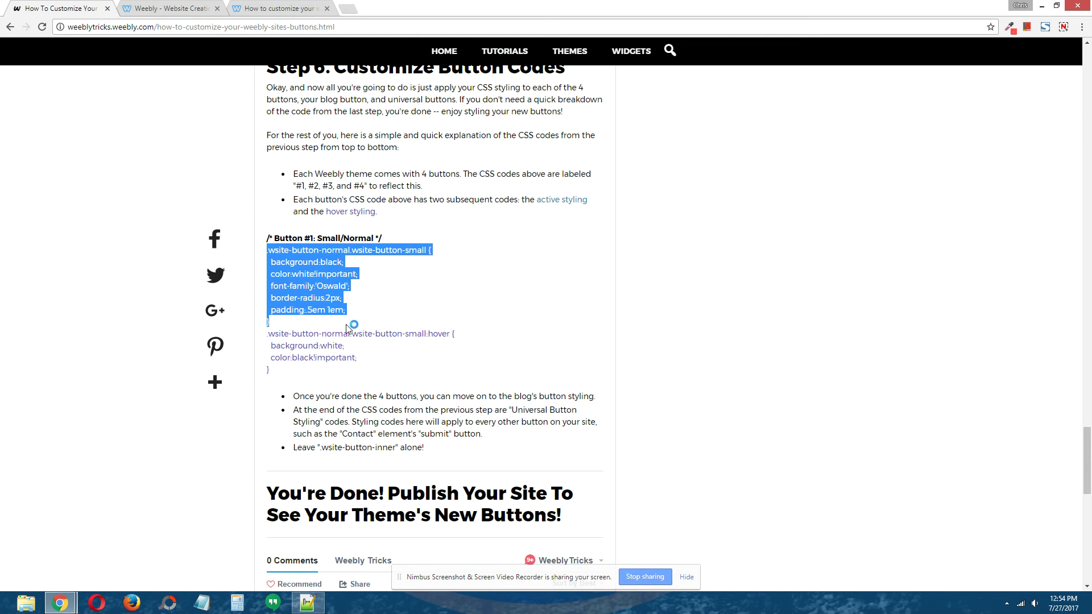
drag(267, 333, 311, 370)
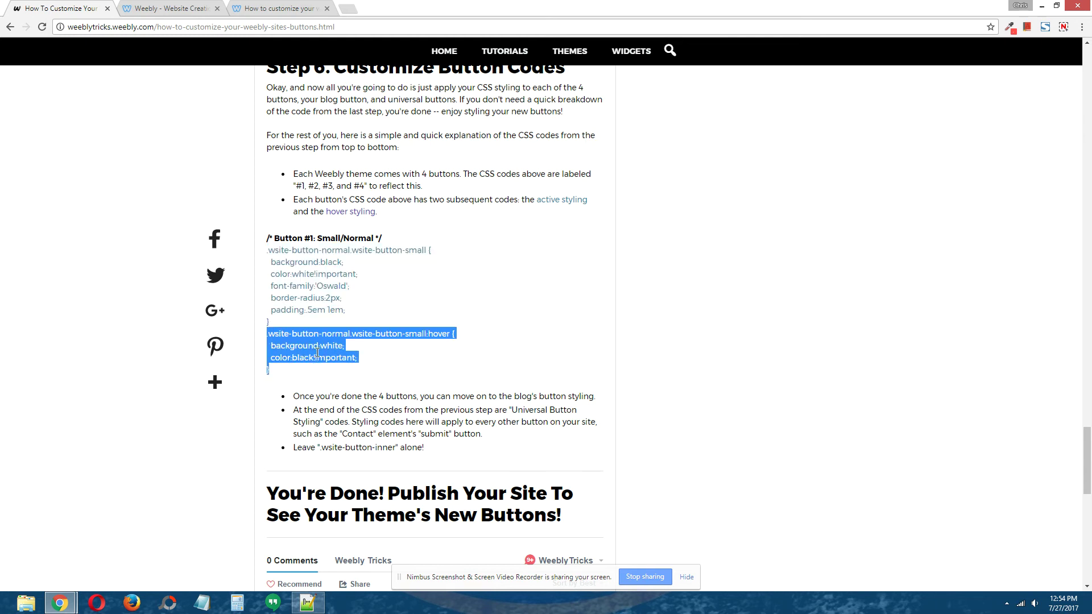
click(336, 291)
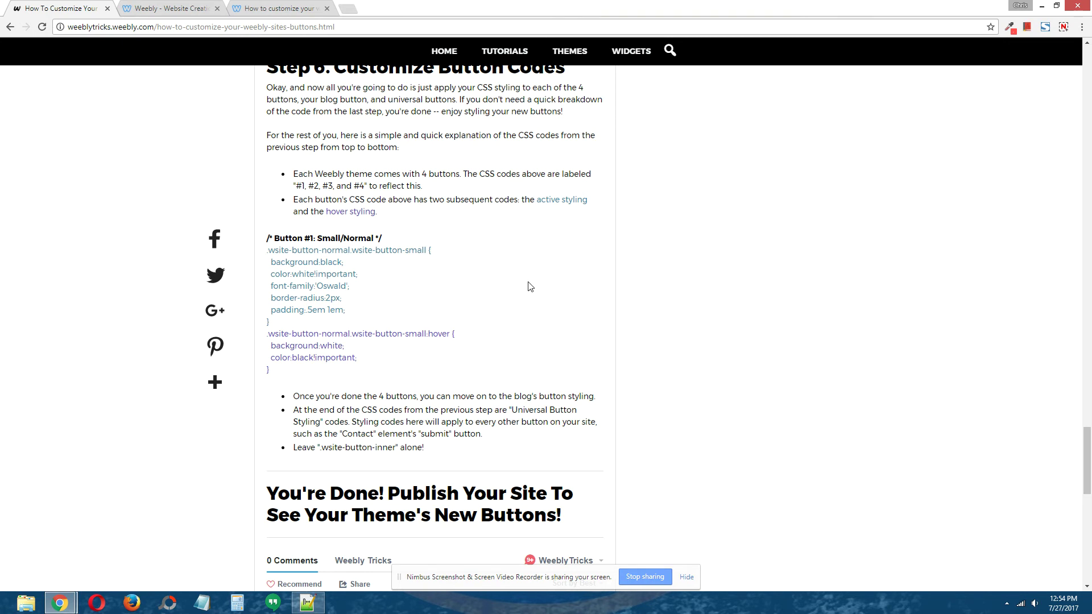
scroll(483, 316, down, 2)
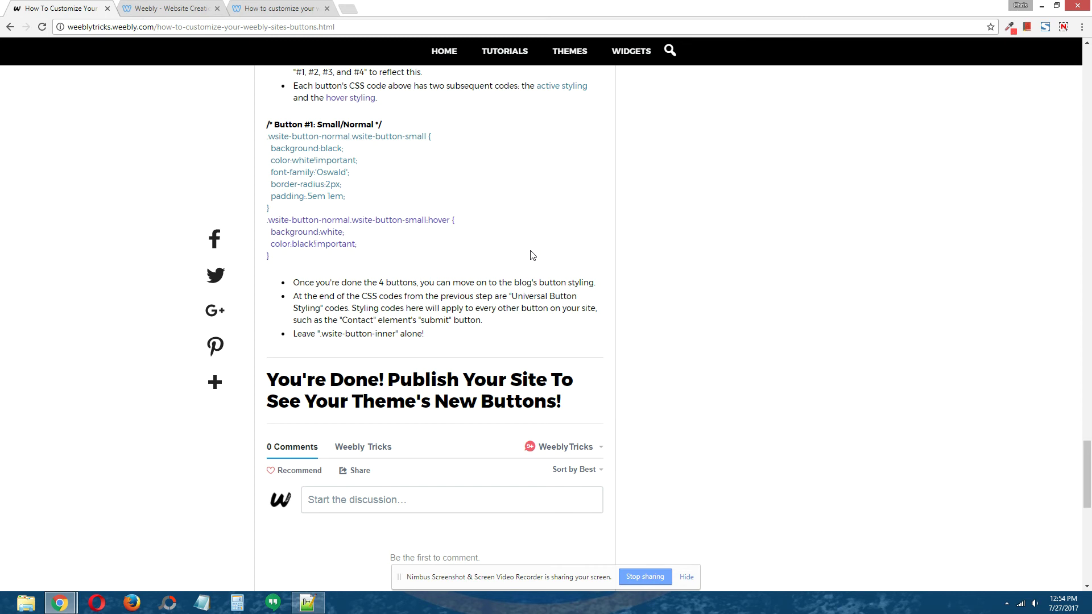
scroll(481, 217, up, 15)
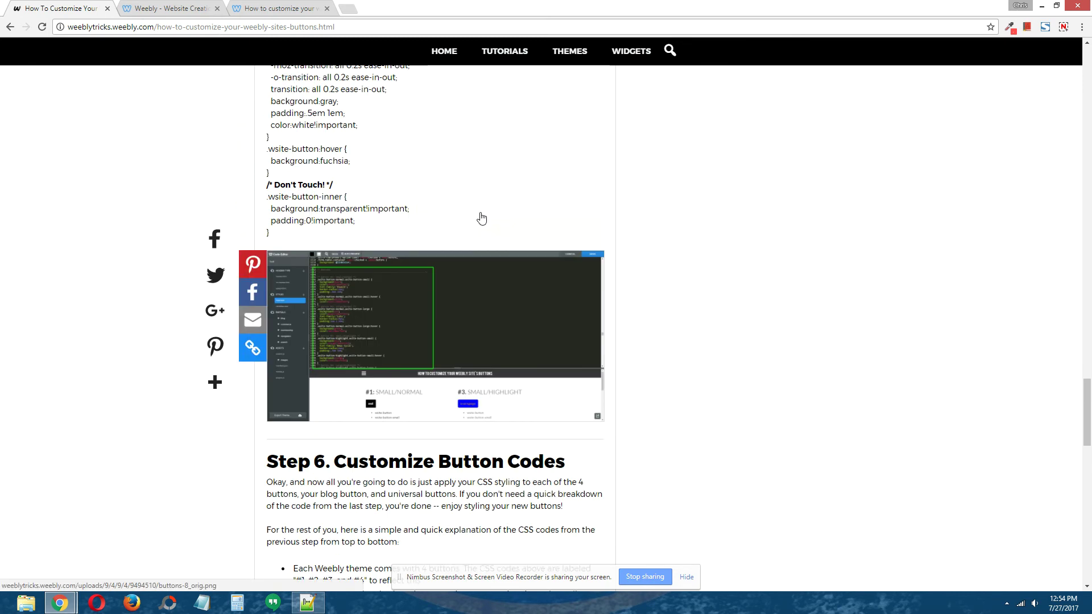
Review the Blog Button and Universal Button Styling CSS, then view the live demo site
drag(265, 144, 351, 244)
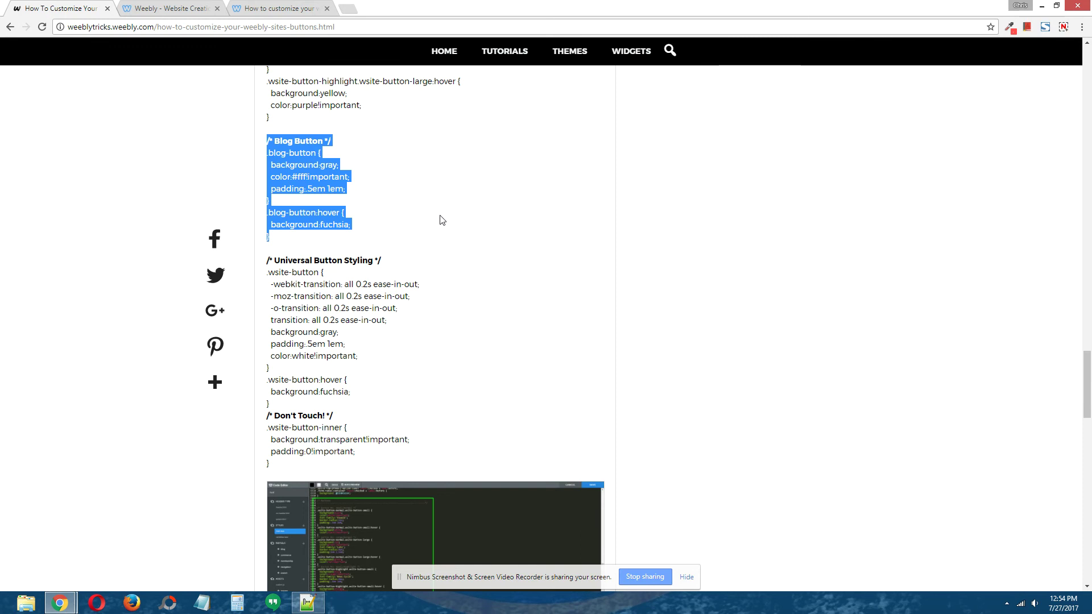
click(498, 228)
scroll(480, 246, down, 10)
scroll(681, 325, down, 4)
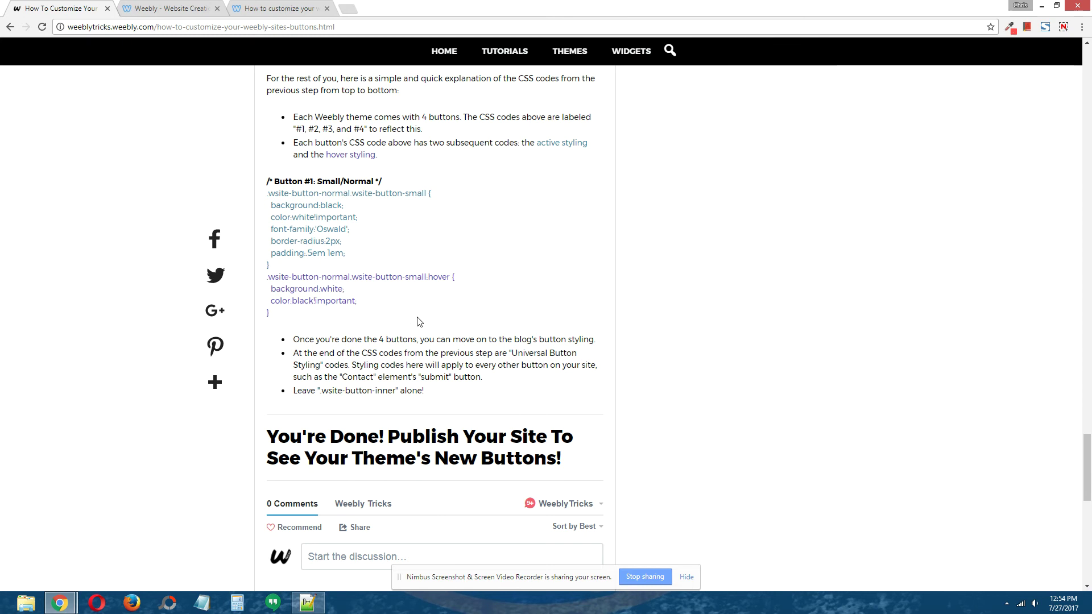
scroll(418, 324, up, 9)
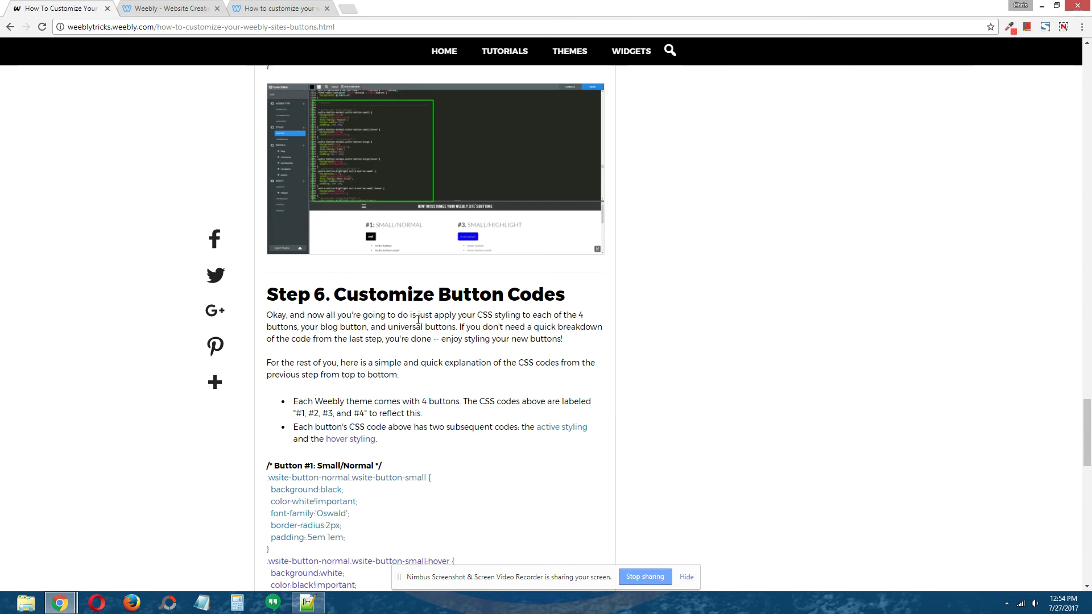
scroll(418, 324, up, 2)
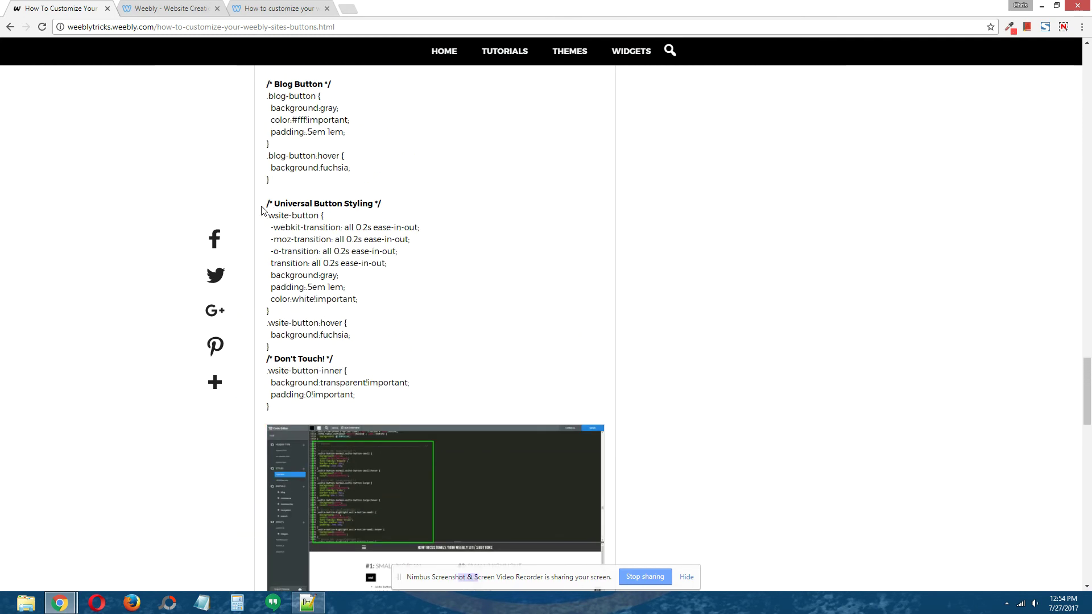
drag(267, 203, 378, 340)
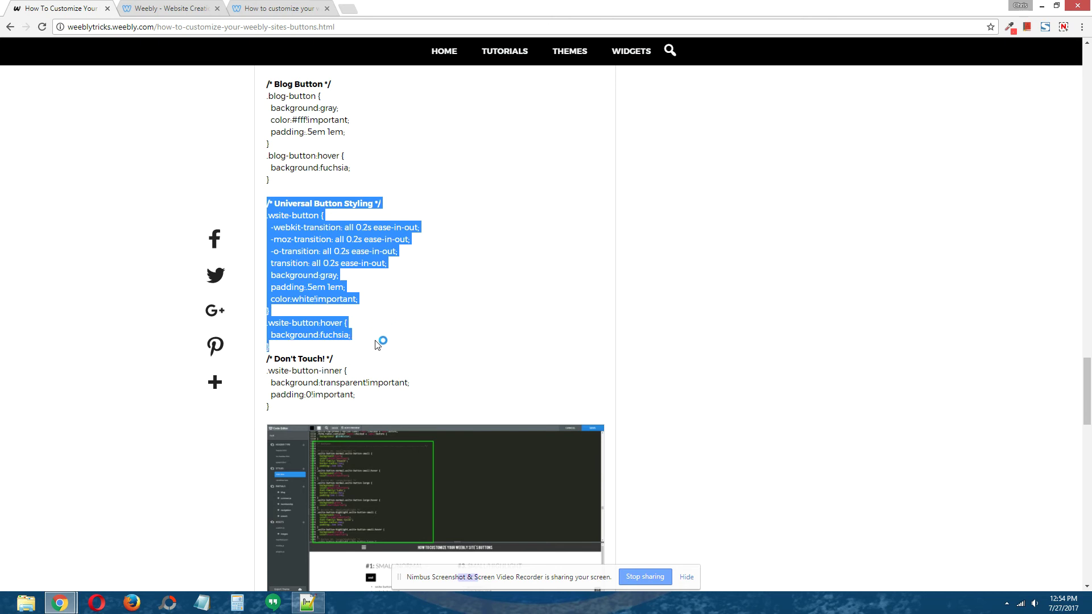
click(406, 277)
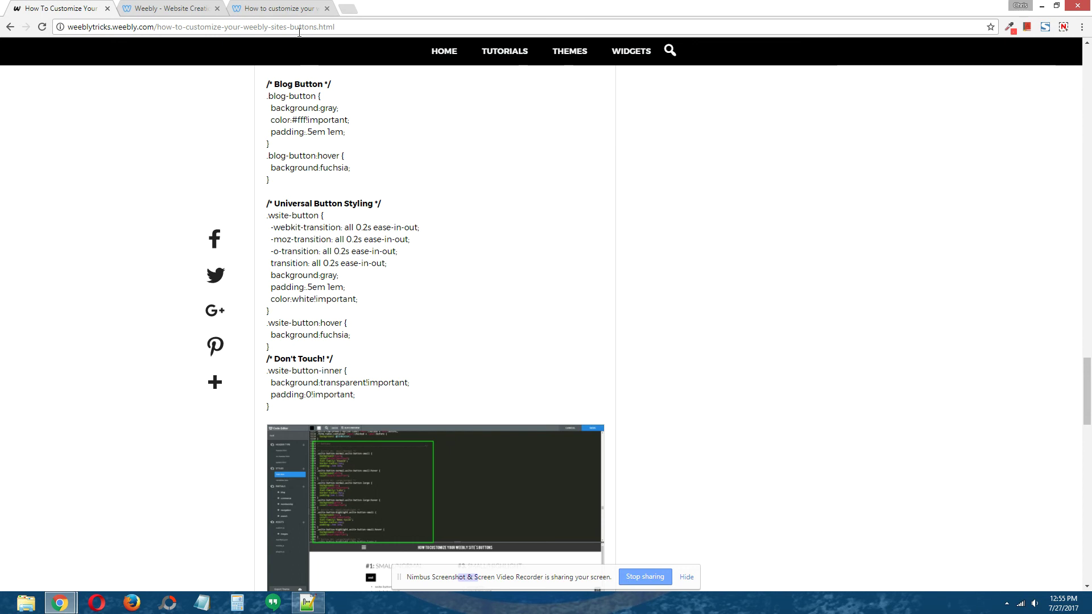
click(291, 11)
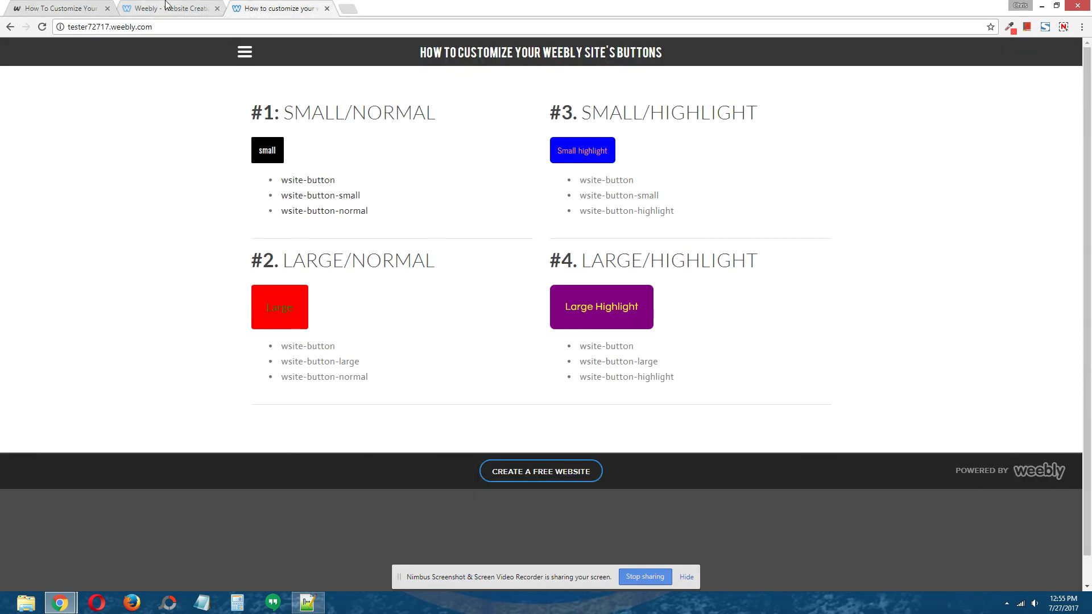
Glance at the Code Editor, then review the .wsite-button rules and Universal Button Styling block
click(165, 8)
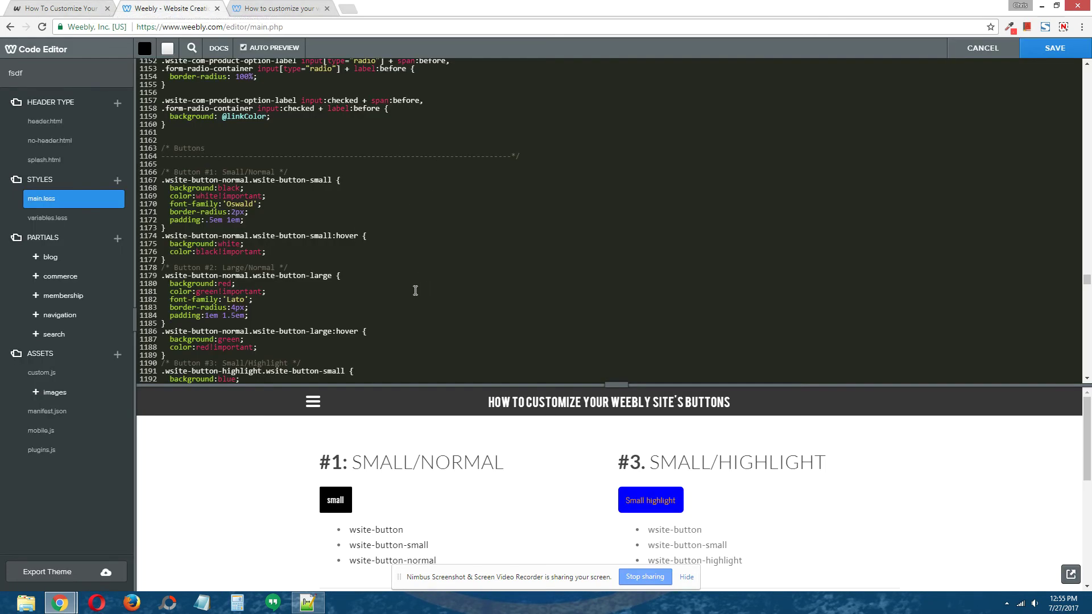
click(102, 2)
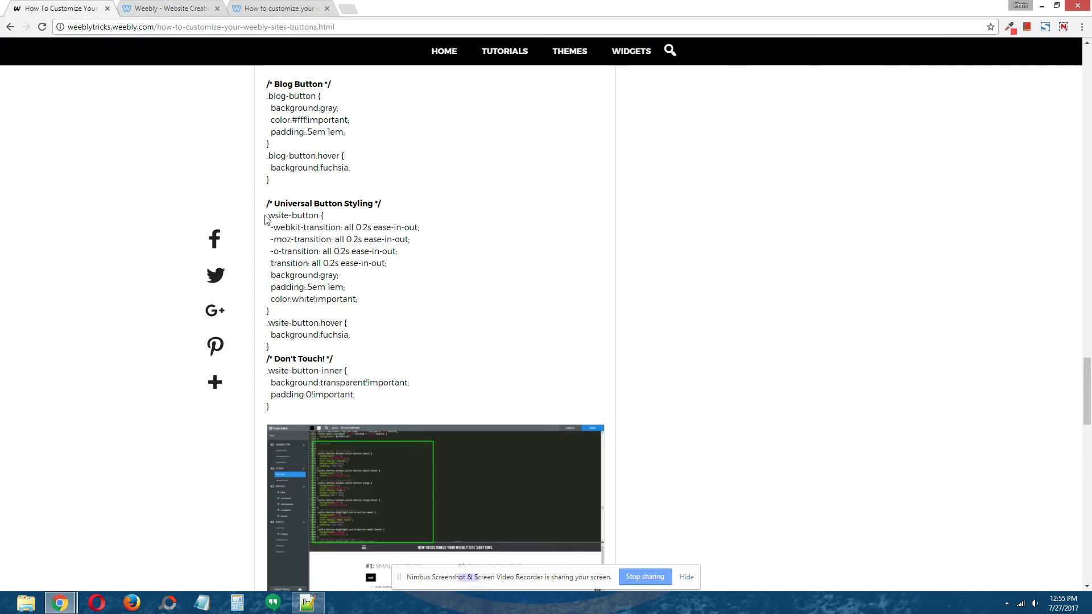
drag(265, 219, 385, 346)
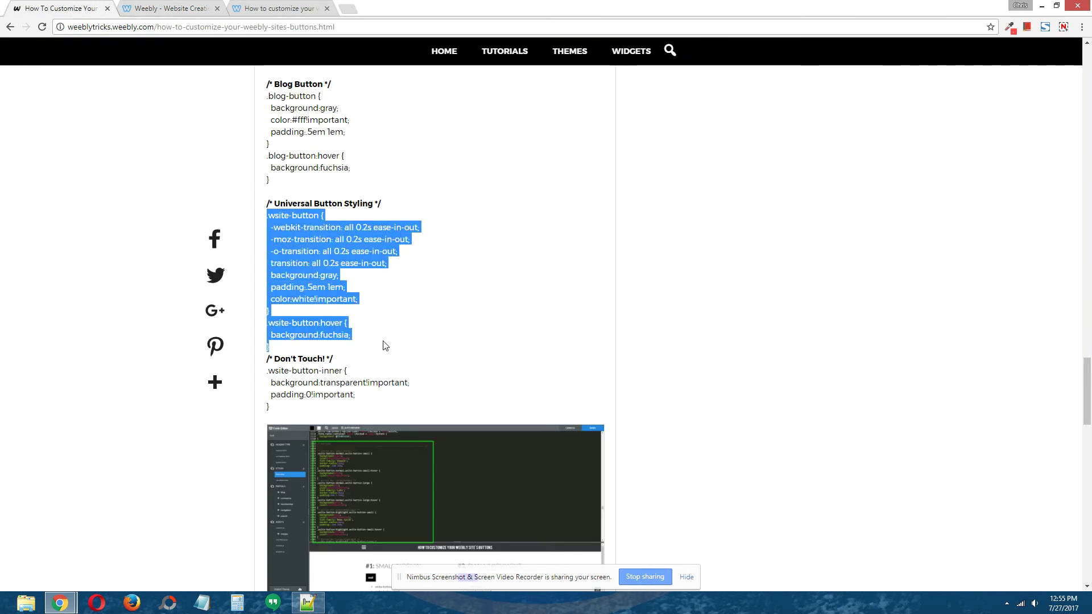
click(398, 287)
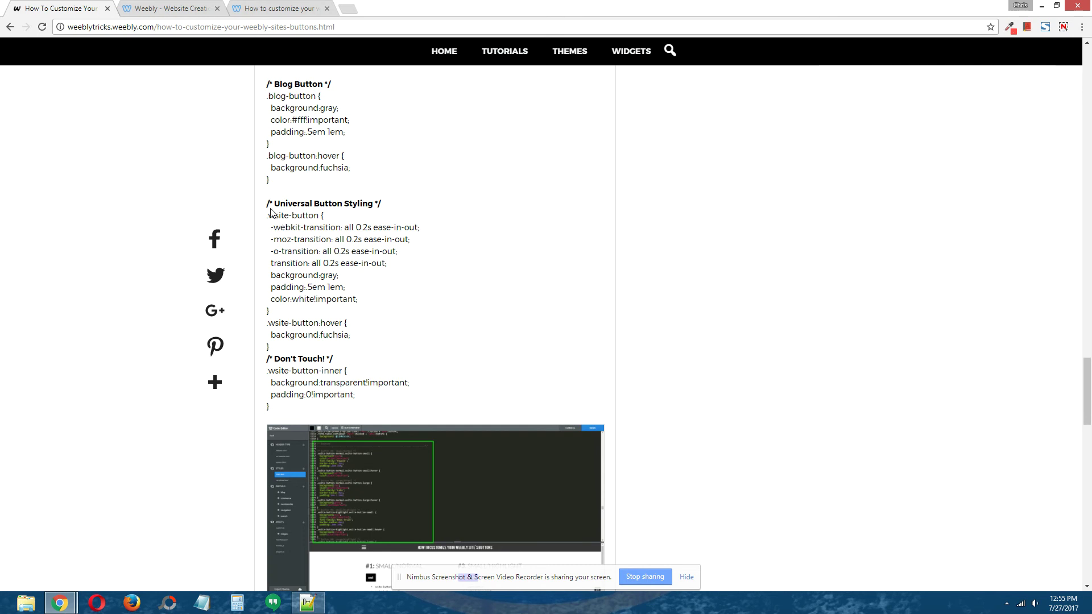
drag(266, 201, 343, 350)
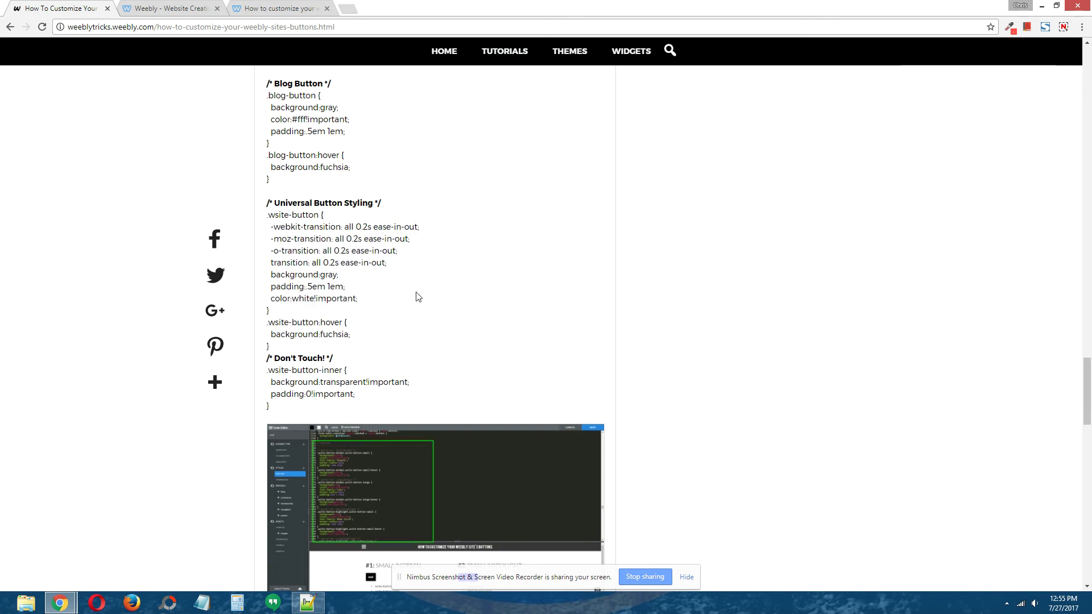
Highlight and review the Don't Touch code block in the tutorial
scroll(418, 297, down, 1)
scroll(390, 304, down, 1)
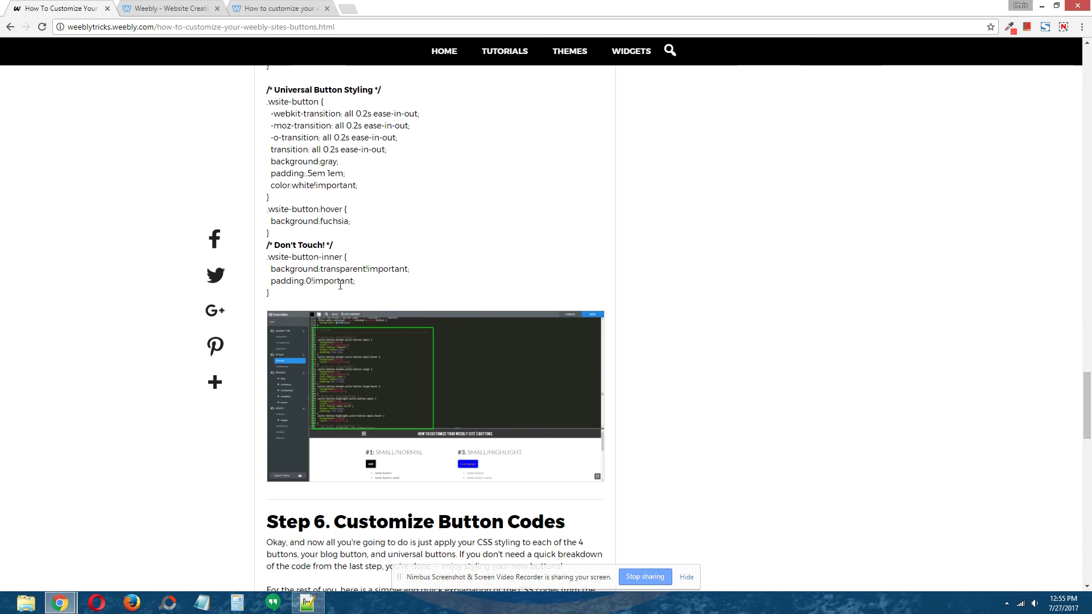
mouse_move(266, 245)
mouse_down()
mouse_move(317, 294)
mouse_move(266, 243)
mouse_up()
click(379, 284)
click(412, 258)
drag(280, 297, 264, 251)
click(349, 249)
Scroll the tutorial, then return to the Code Editor showing main.less
scroll(454, 255, down, 1)
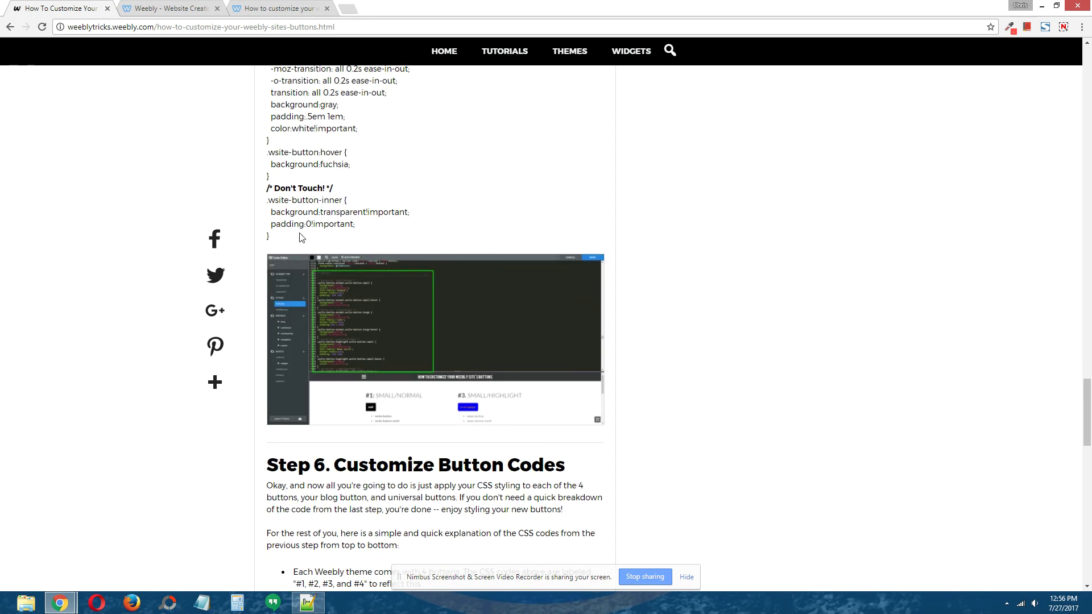
scroll(407, 183, down, 10)
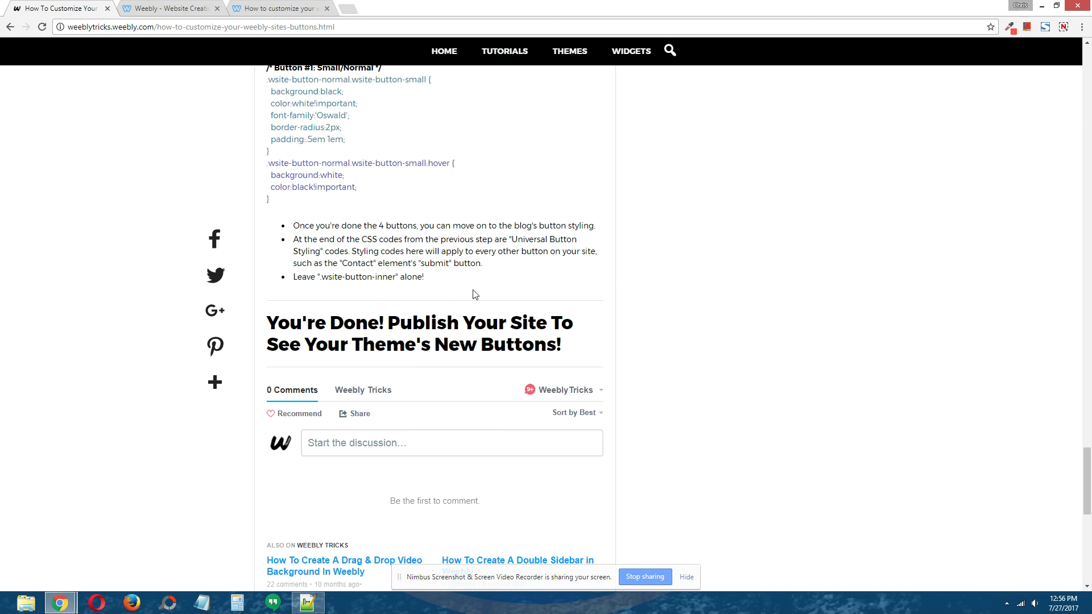
scroll(616, 283, up, 2)
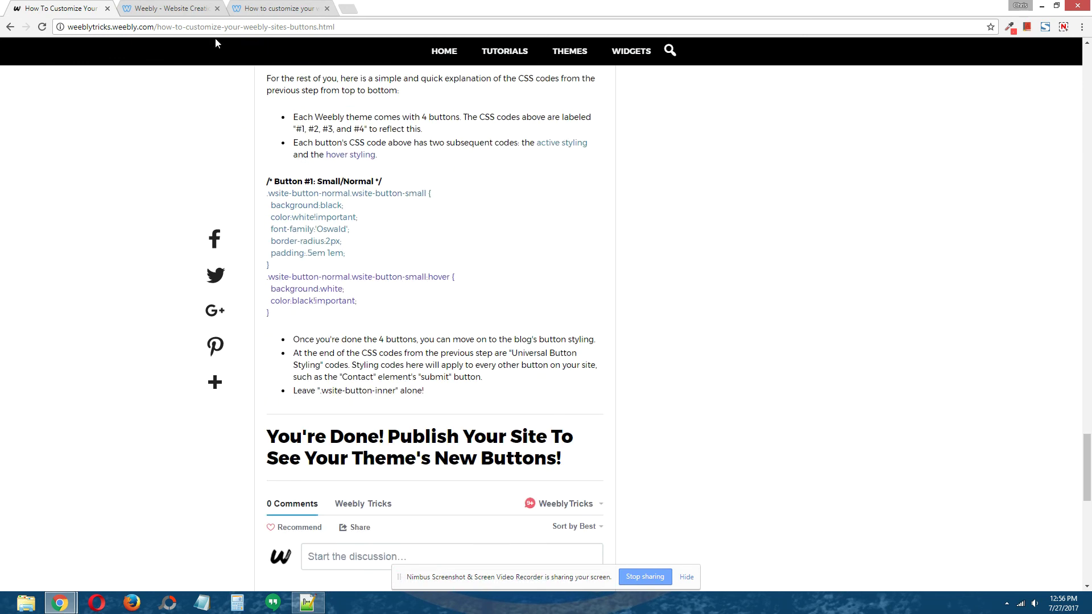
scroll(436, 212, up, 5)
scroll(436, 212, up, 5)
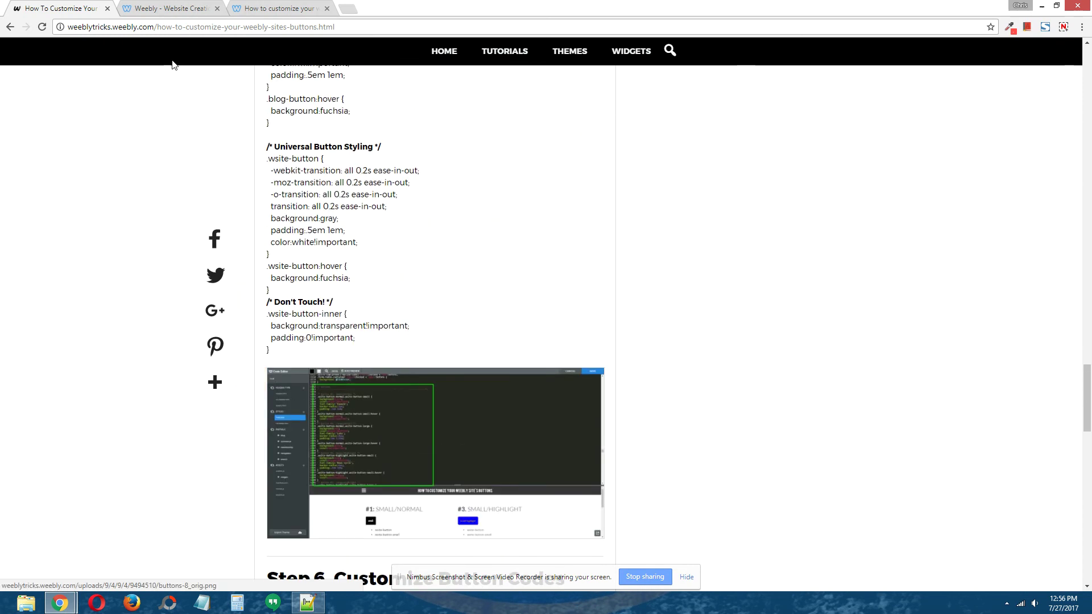
click(168, 8)
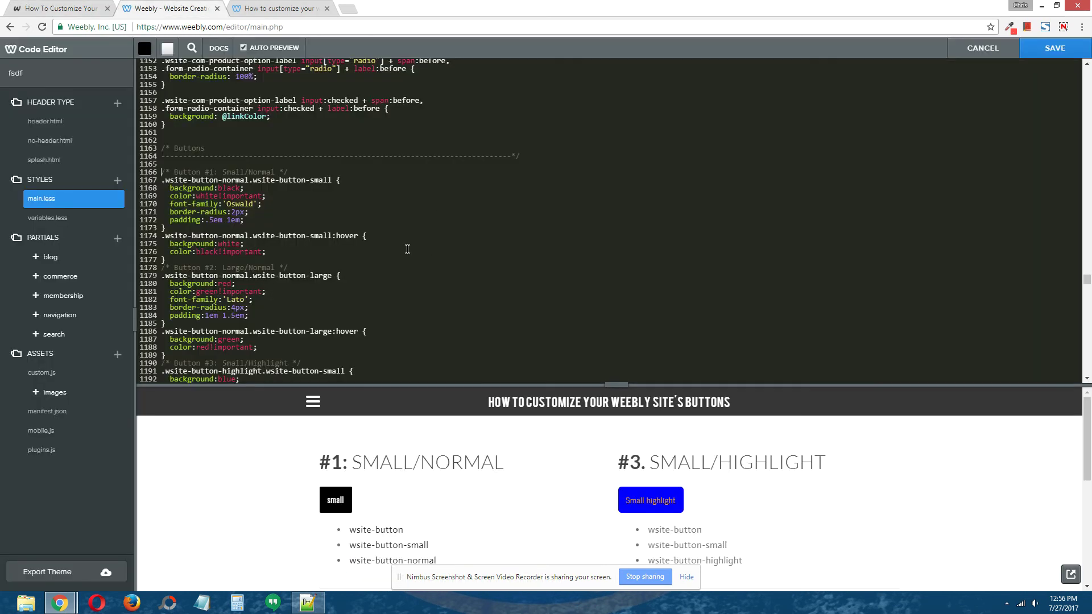
Enlarge the preview to see all four restyled buttons, restore the code pane, then return to the tutorial
scroll(407, 249, down, 4)
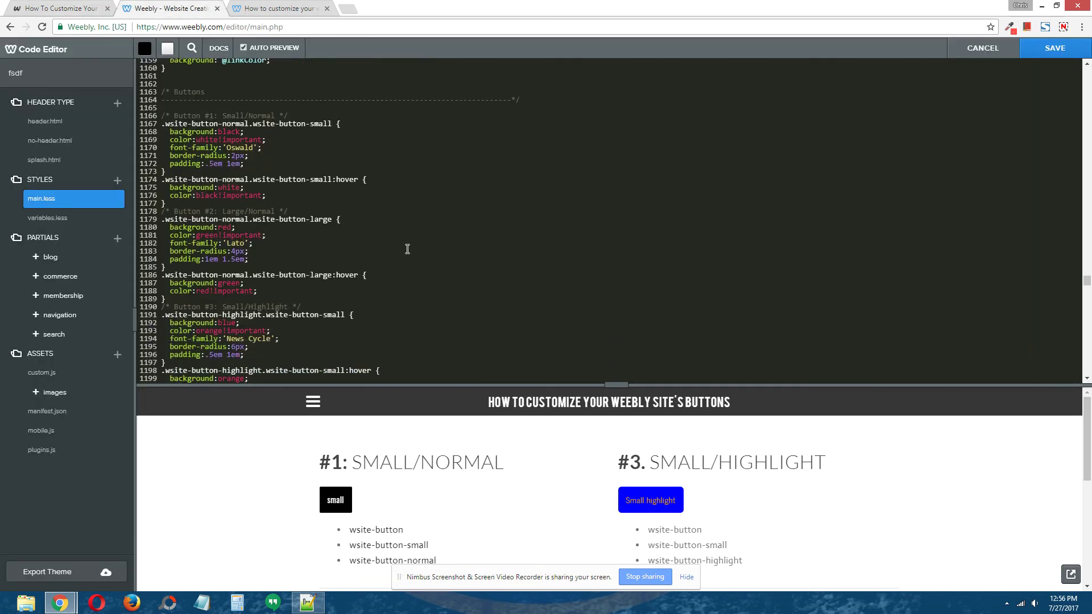
click(616, 385)
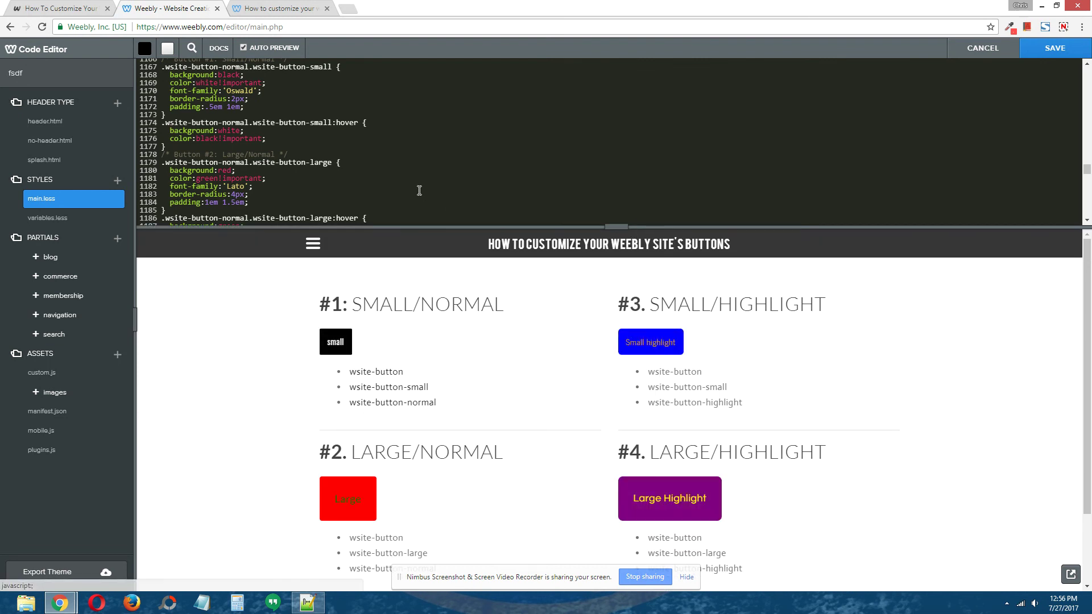
drag(612, 230, 612, 300)
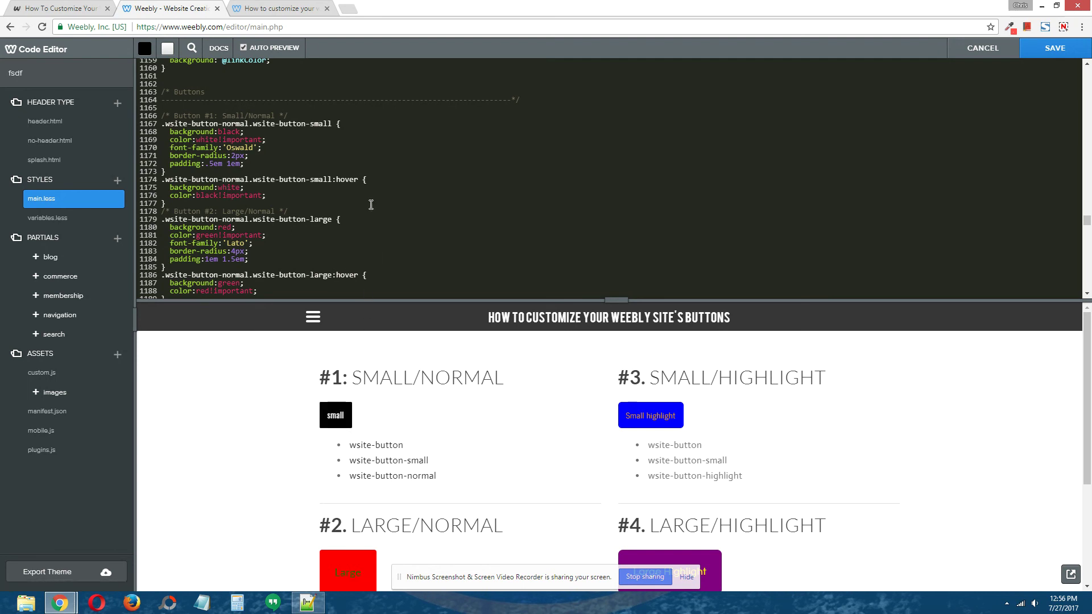
scroll(371, 204, down, 1)
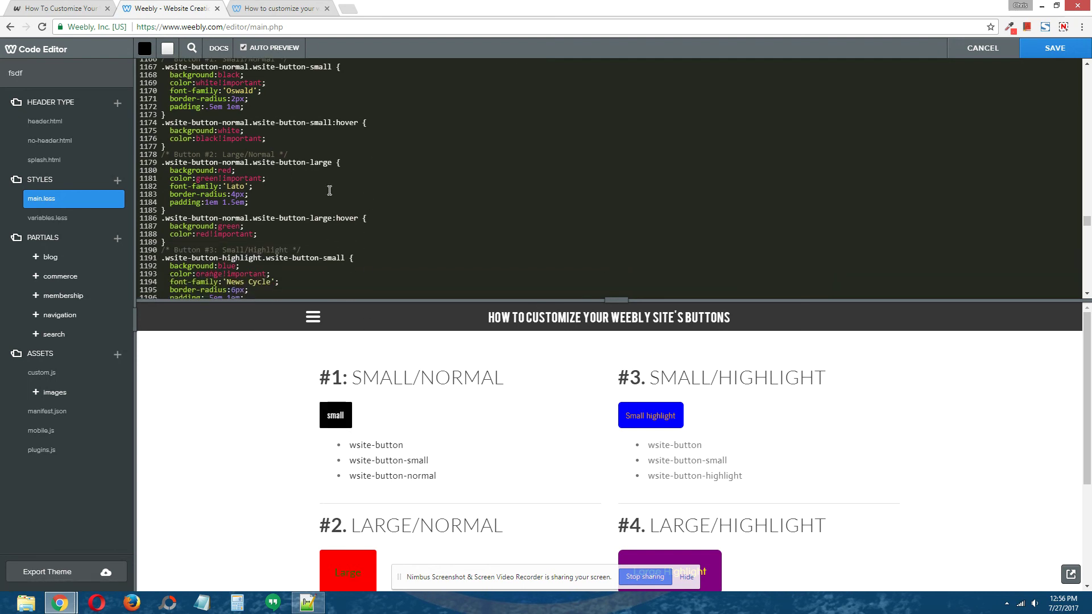
scroll(506, 405, down, 2)
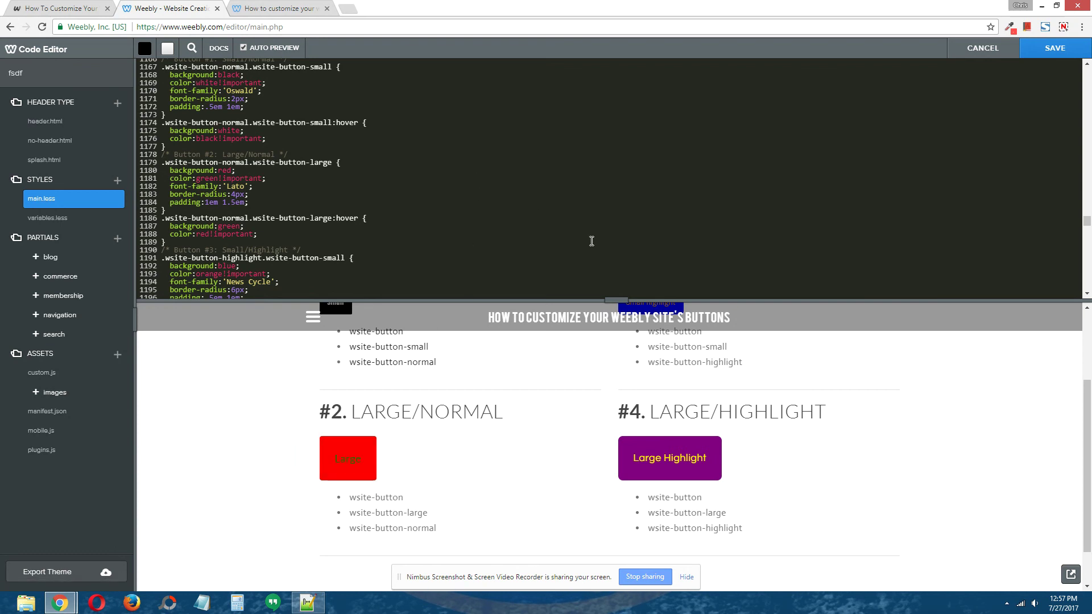
click(95, 7)
scroll(847, 350, up, 15)
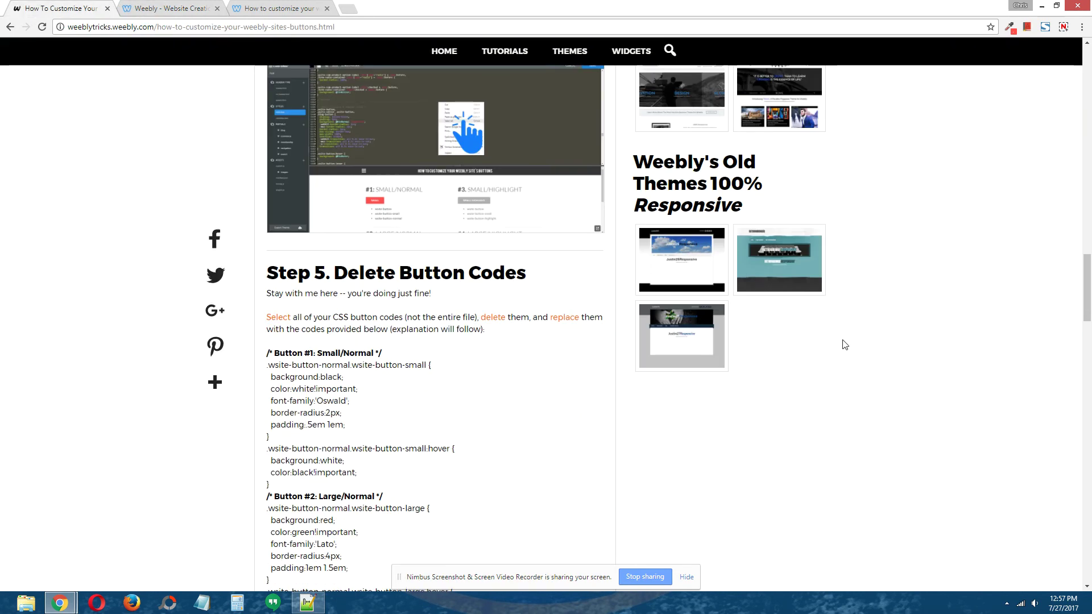
scroll(850, 336, up, 8)
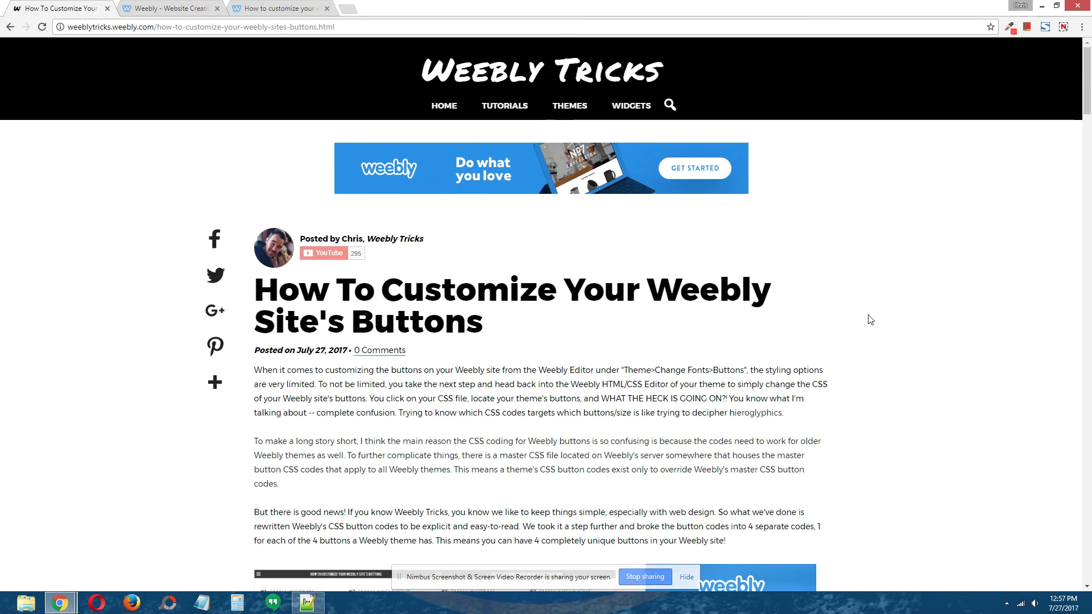